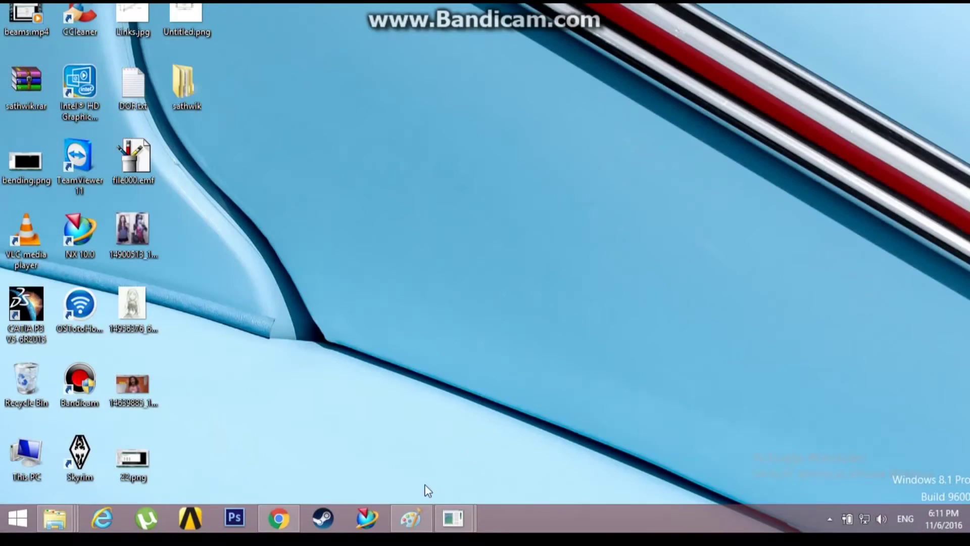
- Restore the Paint flywheel sketch showing Rho=7850kg/m^3, N=3000rpm and E=200GPa
{"action": "left_click", "coordinate": [410, 518]}
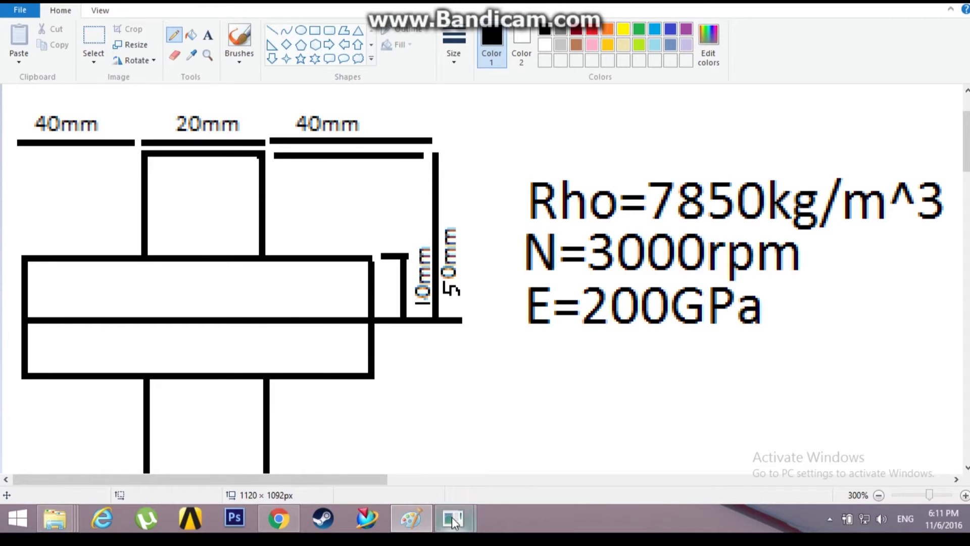
- Set the ANSYS preferences to Structural only
{"action": "mouse_move", "coordinate": [452, 520]}
{"action": "left_click", "coordinate": [529, 438]}
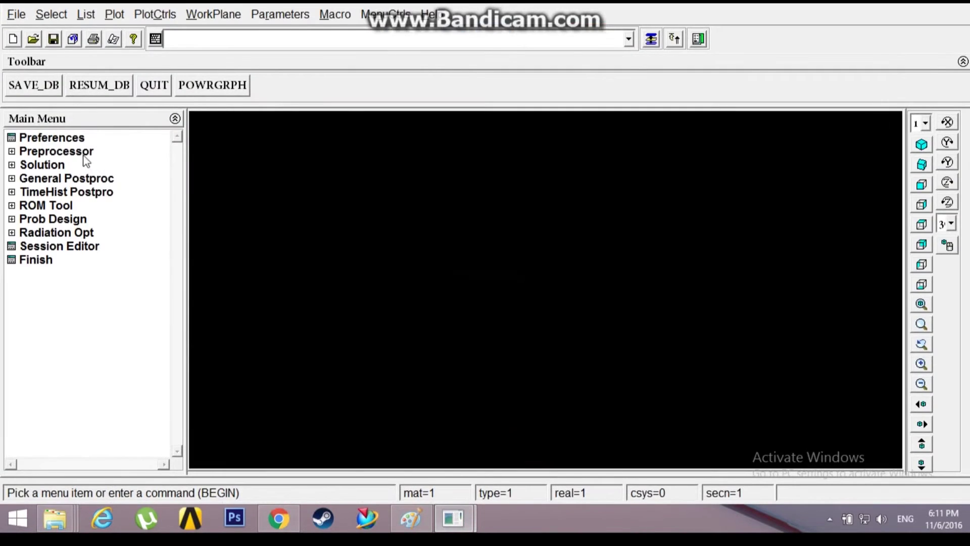
{"action": "left_click", "coordinate": [72, 140]}
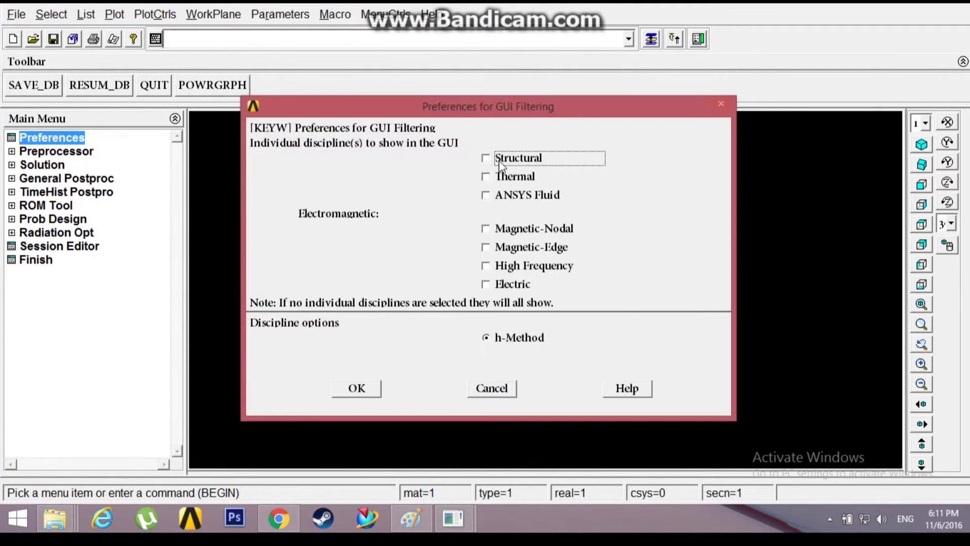
{"action": "left_click", "coordinate": [498, 159]}
{"action": "left_click", "coordinate": [374, 390]}
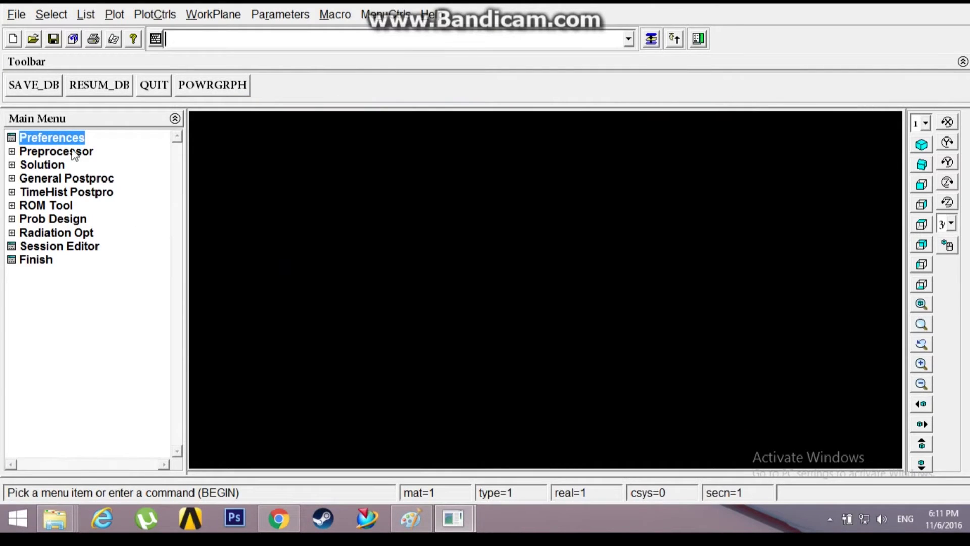
- Add element type 1 as PLANE182 (Quad 4 node 182) with K3 set to Axisymmetric
{"action": "left_click", "coordinate": [74, 152]}
{"action": "left_click", "coordinate": [71, 165]}
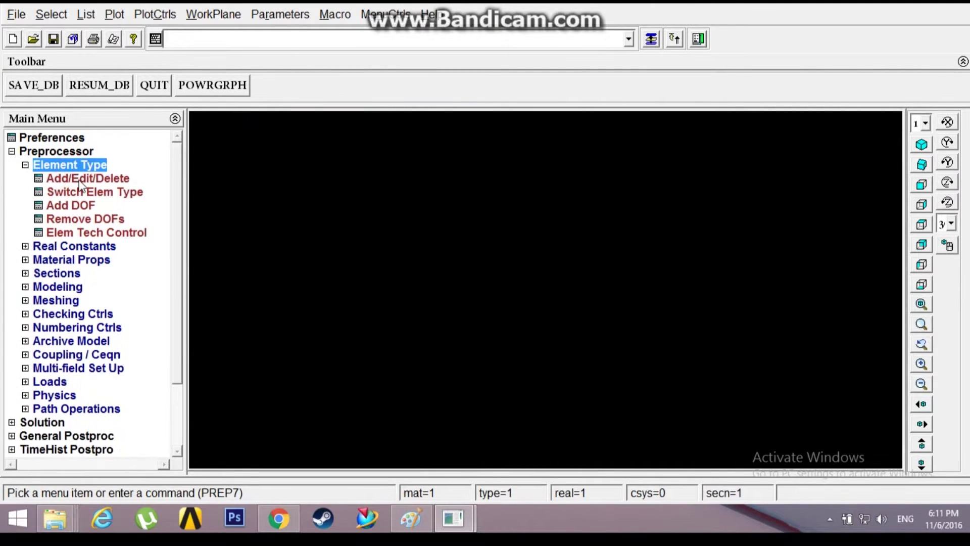
{"action": "left_click", "coordinate": [79, 180]}
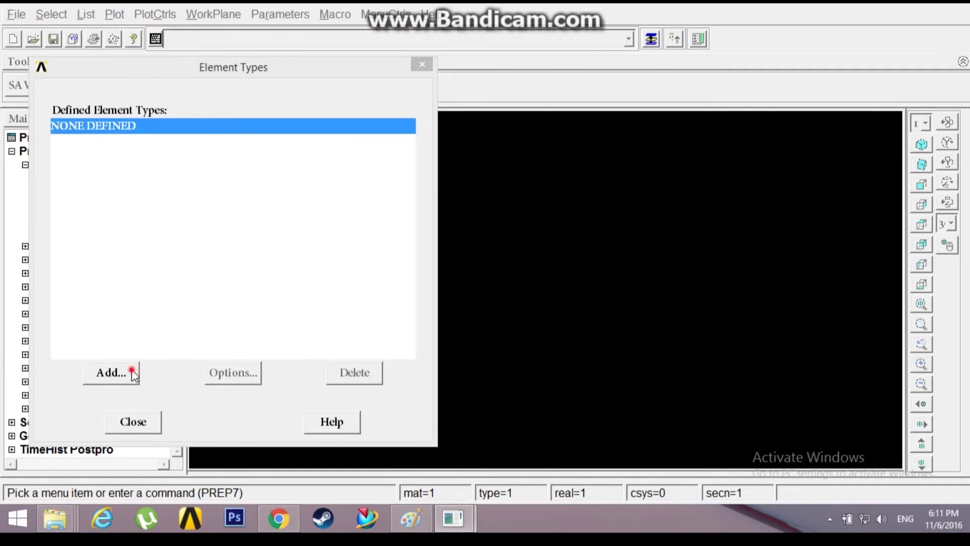
{"action": "left_click", "coordinate": [132, 372]}
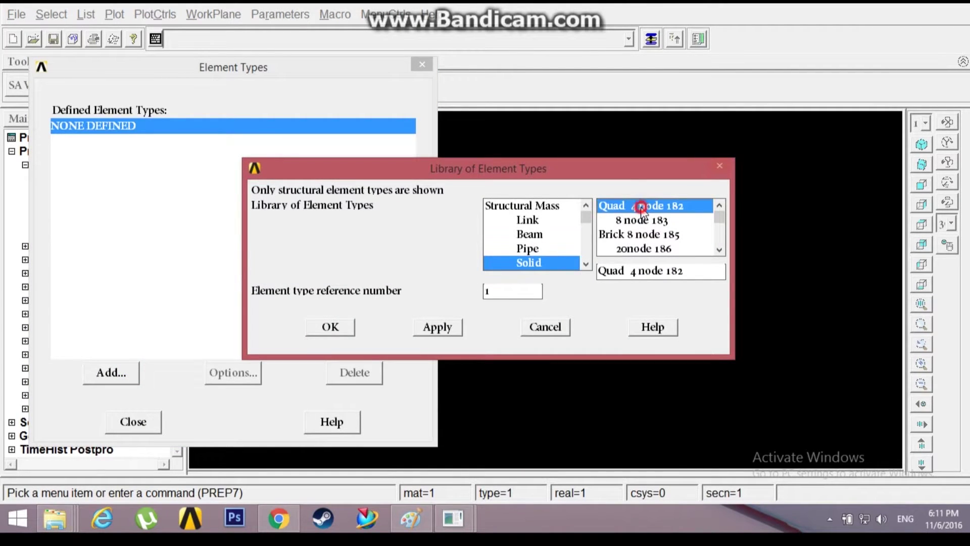
{"action": "left_click", "coordinate": [333, 328]}
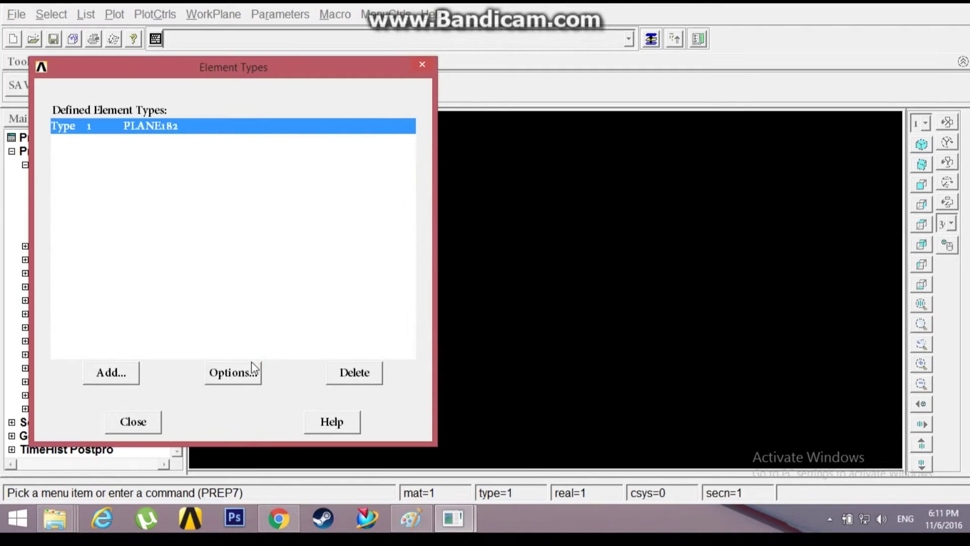
{"action": "left_click", "coordinate": [242, 373]}
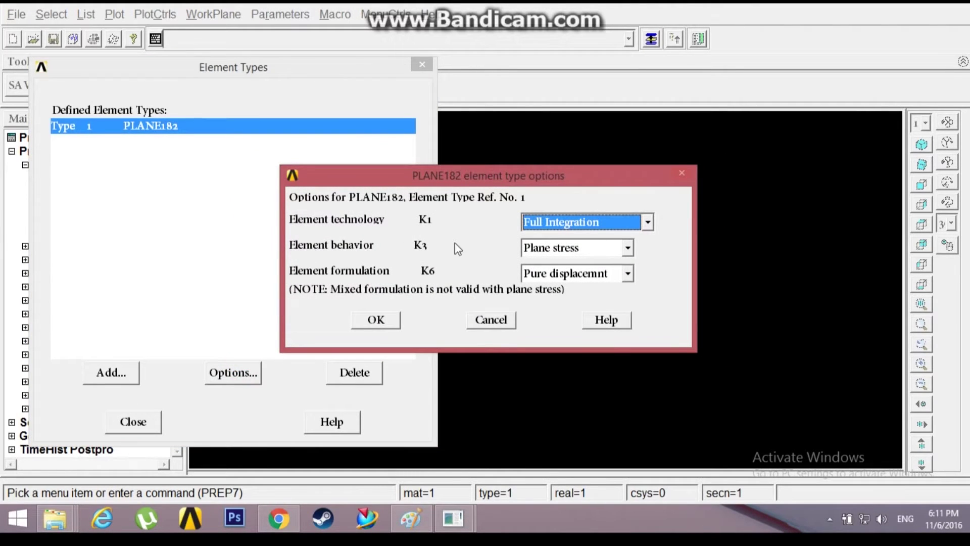
{"action": "left_click", "coordinate": [539, 247]}
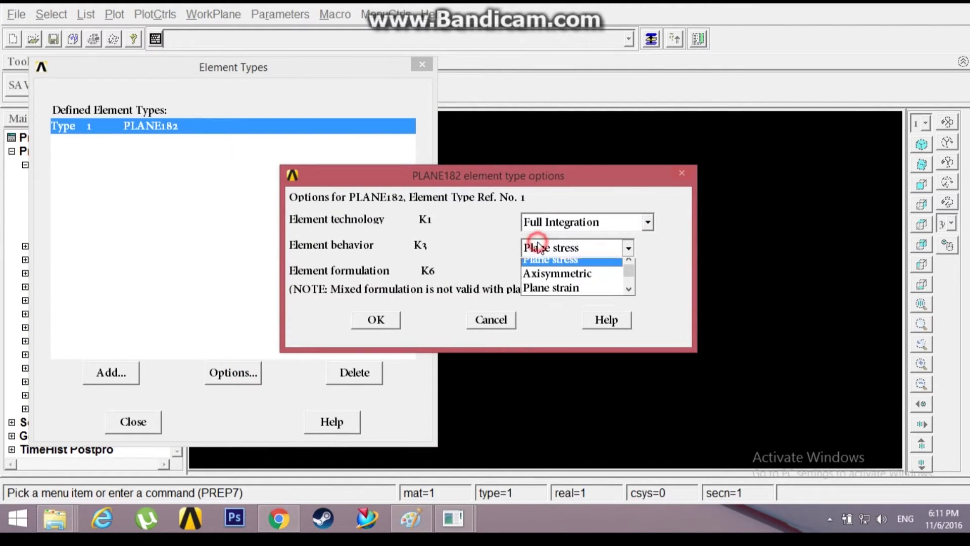
{"action": "left_click", "coordinate": [556, 280]}
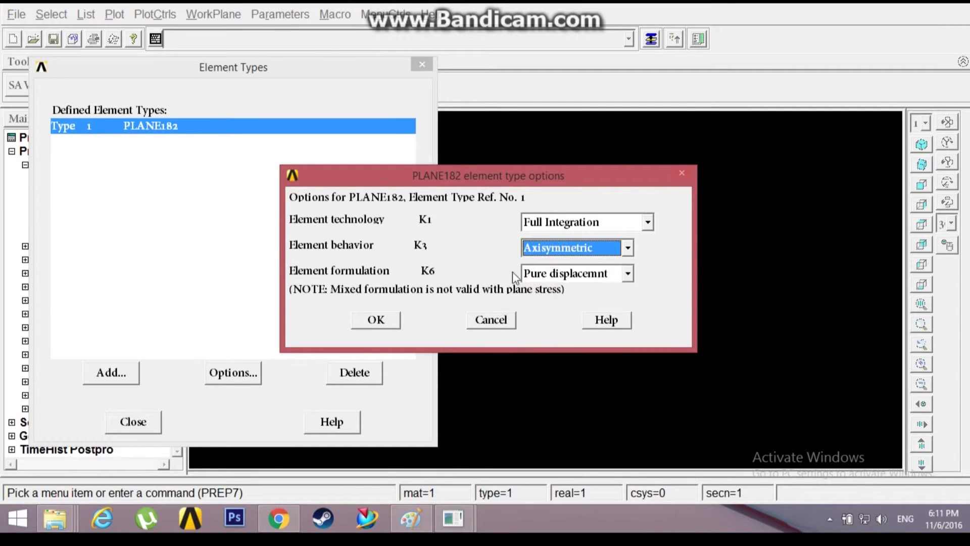
{"action": "left_click", "coordinate": [403, 318]}
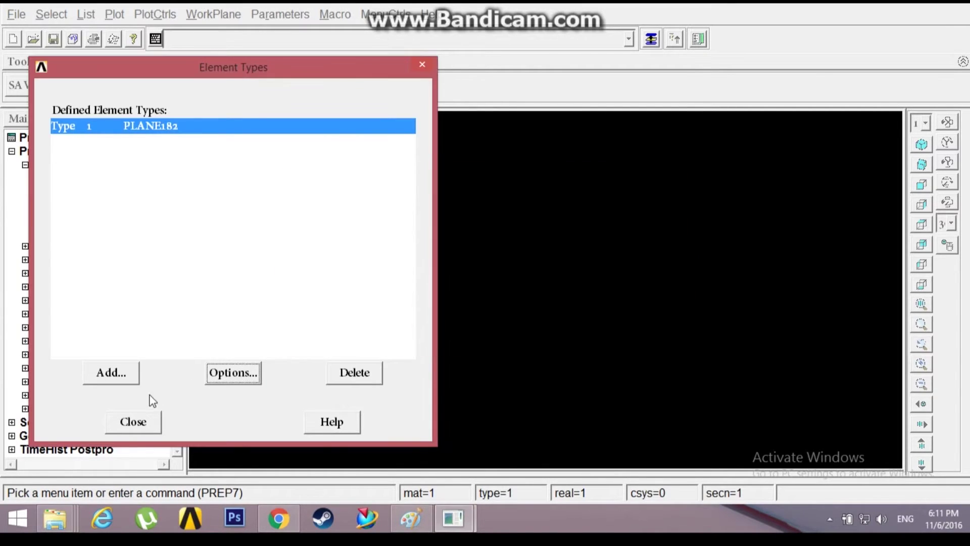
{"action": "left_click", "coordinate": [135, 420]}
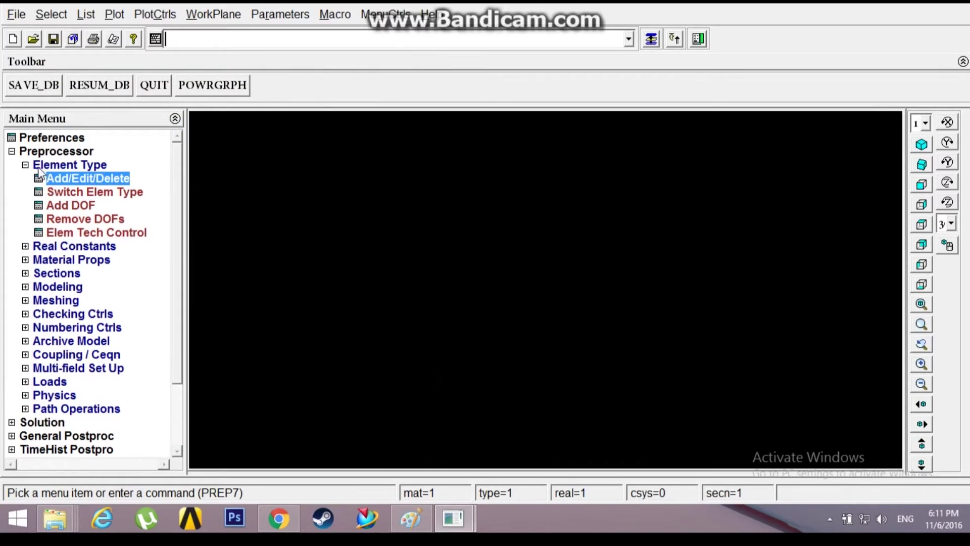
- Open Material Models and go to Structural > Linear > Elastic > Isotropic for material 1
{"action": "left_click", "coordinate": [35, 166]}
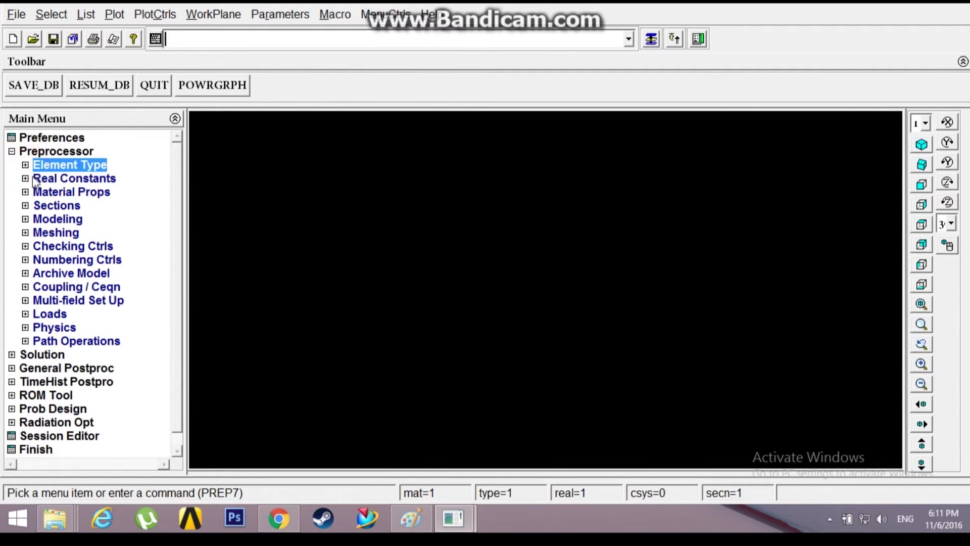
{"action": "left_click", "coordinate": [79, 192]}
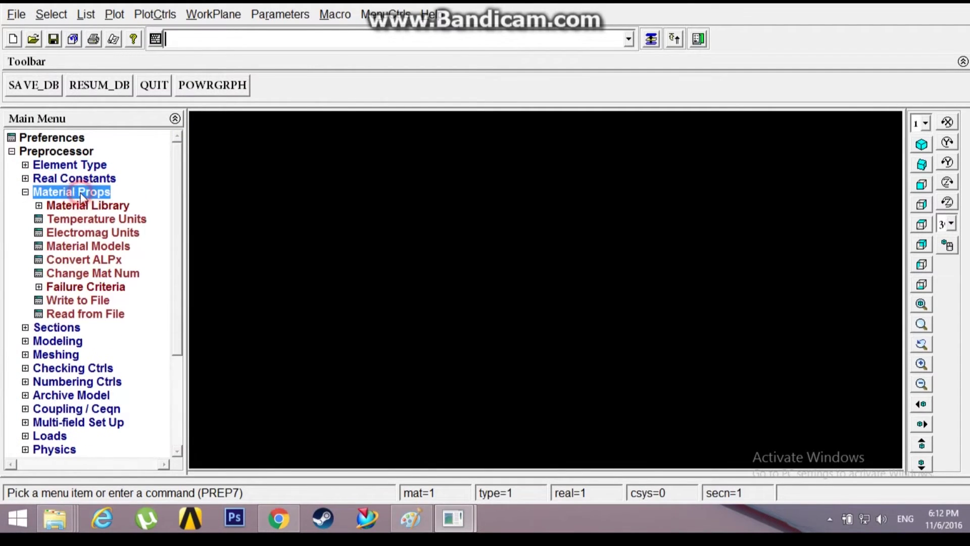
{"action": "left_click", "coordinate": [74, 245]}
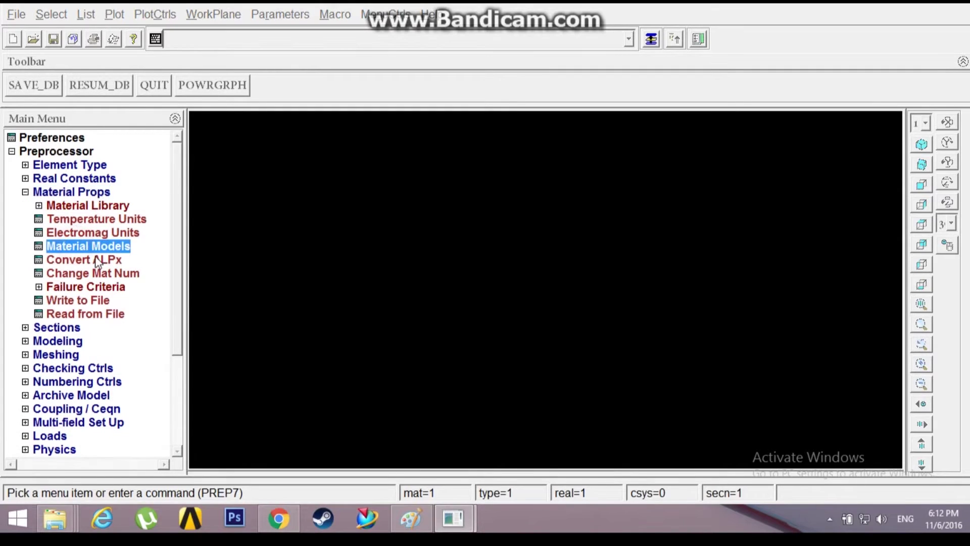
{"action": "left_click", "coordinate": [497, 228]}
{"action": "double_click", "coordinate": [497, 228]}
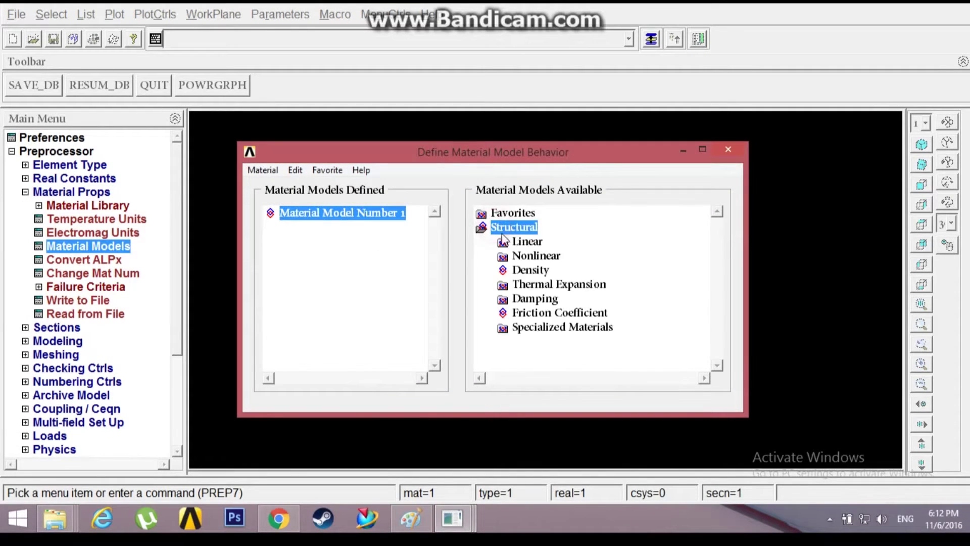
{"action": "double_click", "coordinate": [525, 242]}
{"action": "double_click", "coordinate": [546, 256]}
{"action": "left_click", "coordinate": [553, 269]}
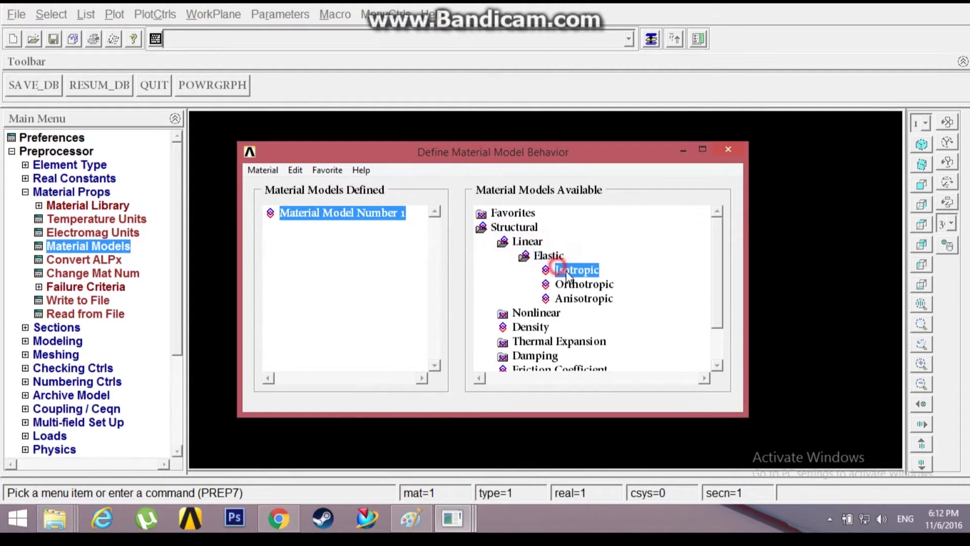
{"action": "double_click", "coordinate": [565, 272]}
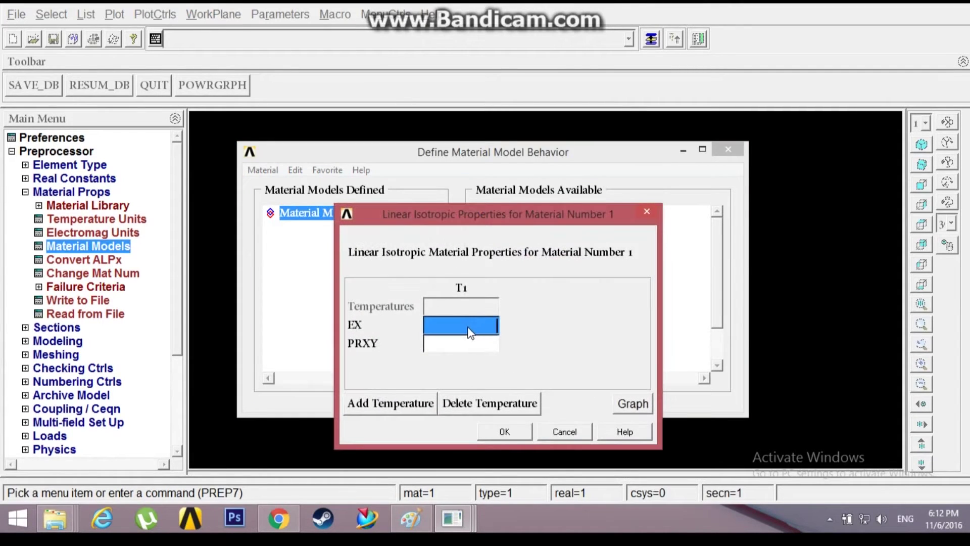
- Enter EX 2e5 and PRXY 0.3 for material 1, checking the sketch for values
{"action": "type", "text": "2e5"}
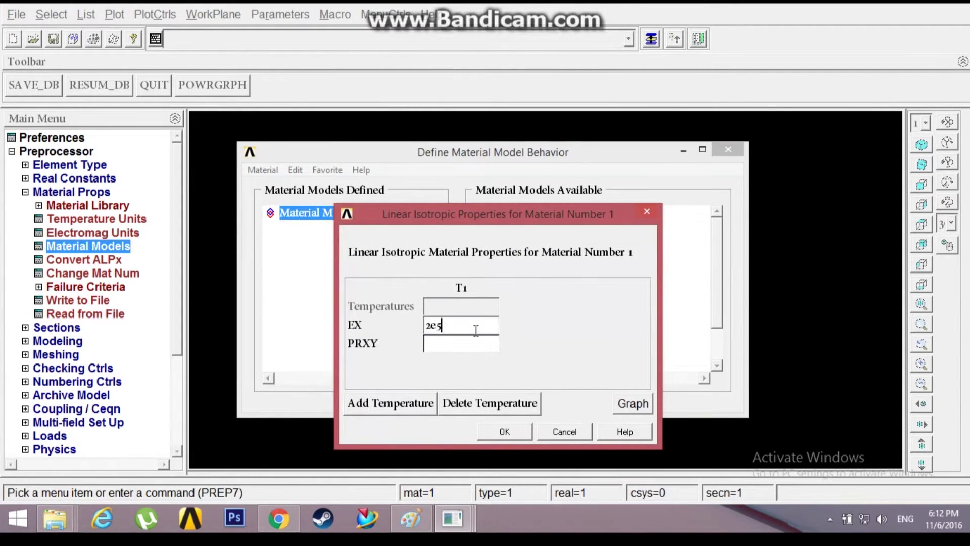
{"action": "mouse_move", "coordinate": [410, 518]}
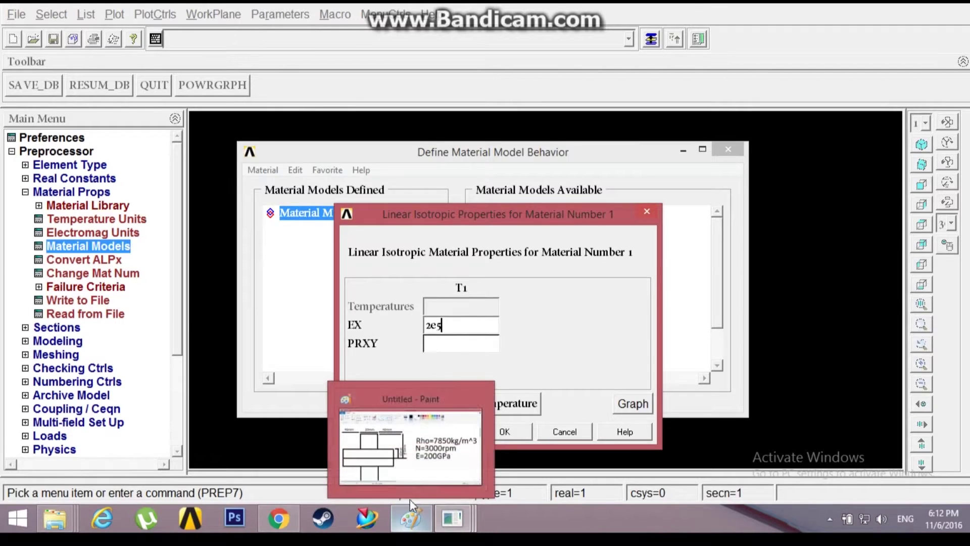
{"action": "left_click", "coordinate": [422, 455]}
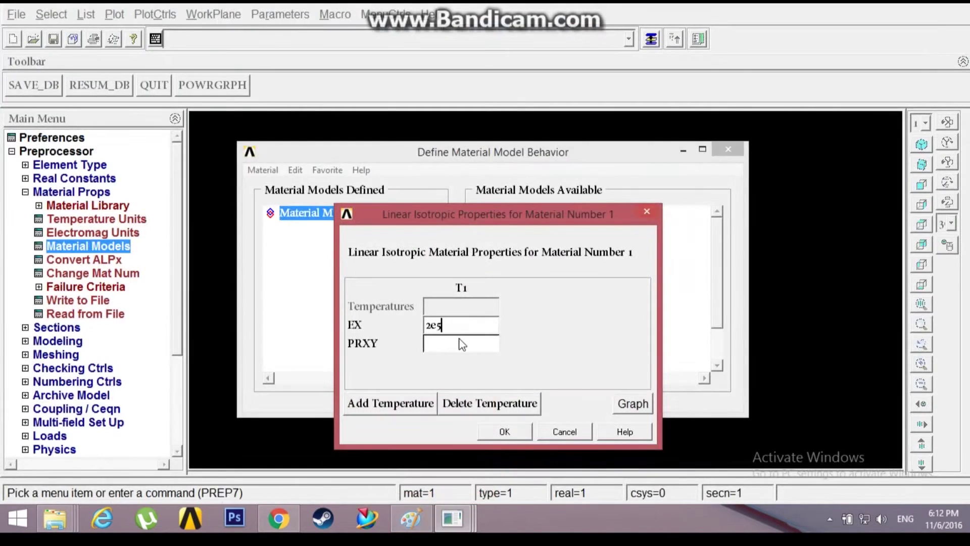
{"action": "left_click", "coordinate": [457, 346]}
{"action": "type", "text": "0.3"}
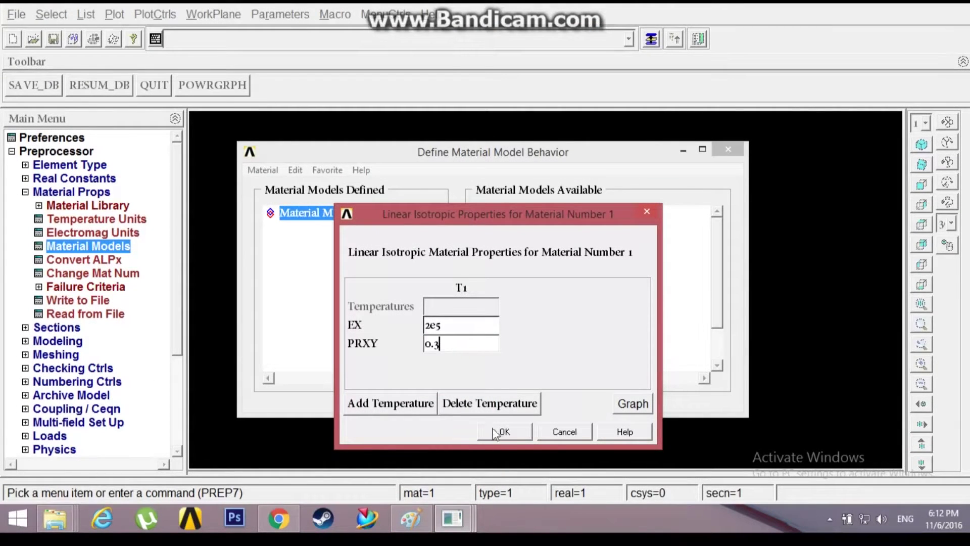
{"action": "left_click", "coordinate": [495, 430]}
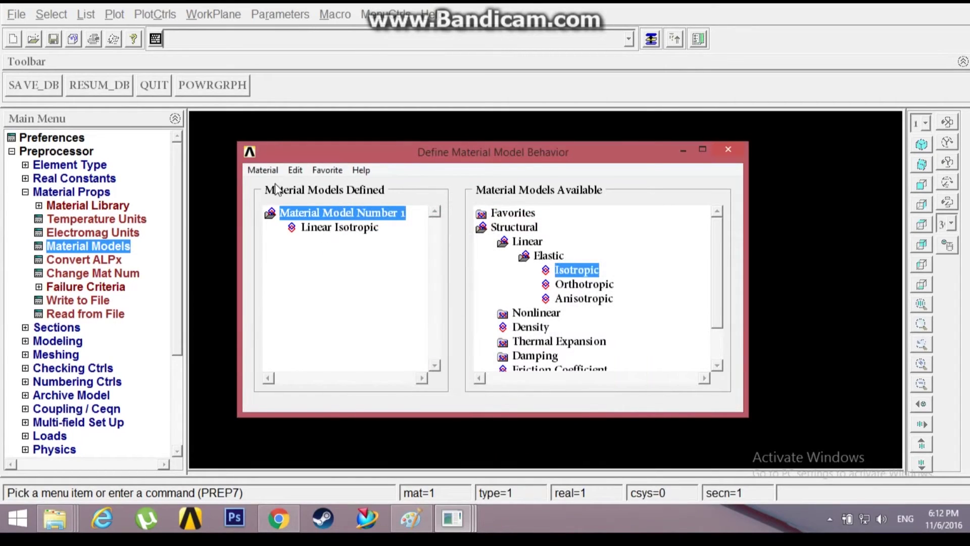
{"action": "double_click", "coordinate": [530, 328]}
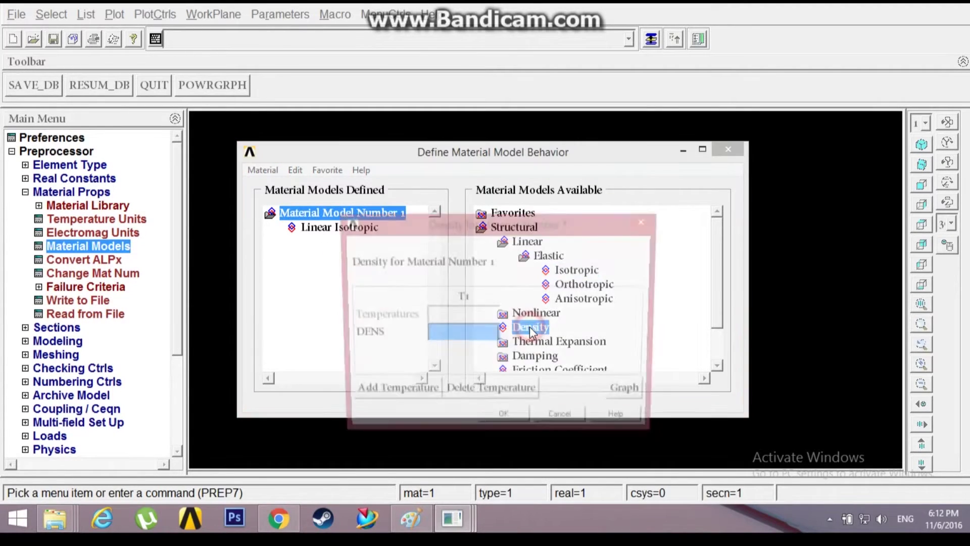
- Review the material values on the Paint sketch and select Paint's Text tool
{"action": "left_click", "coordinate": [411, 518]}
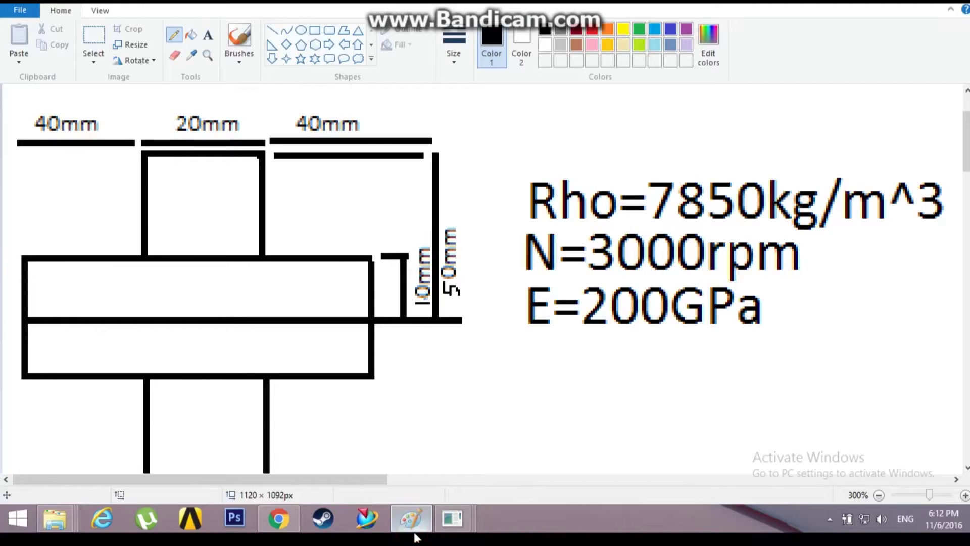
{"action": "left_click", "coordinate": [411, 518]}
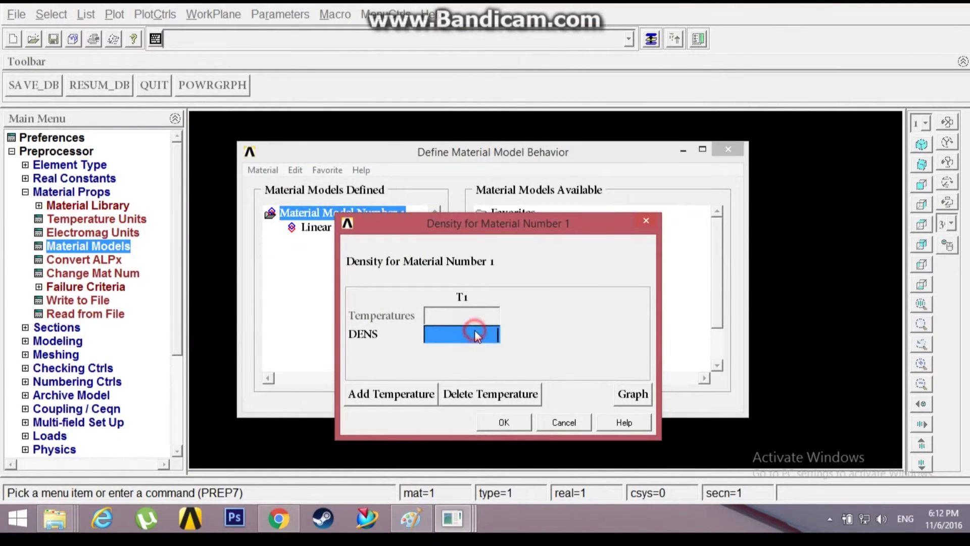
{"action": "left_click", "coordinate": [411, 517]}
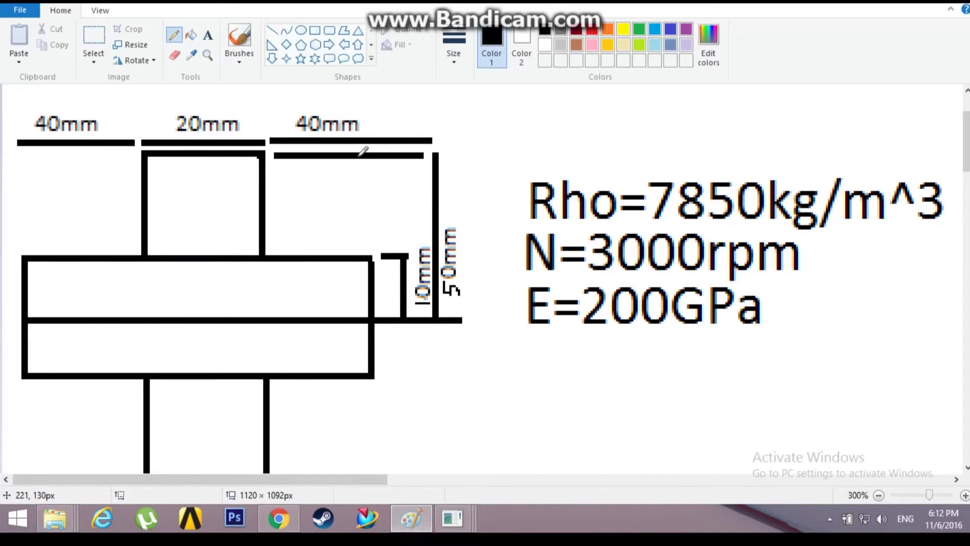
{"action": "left_click", "coordinate": [207, 35]}
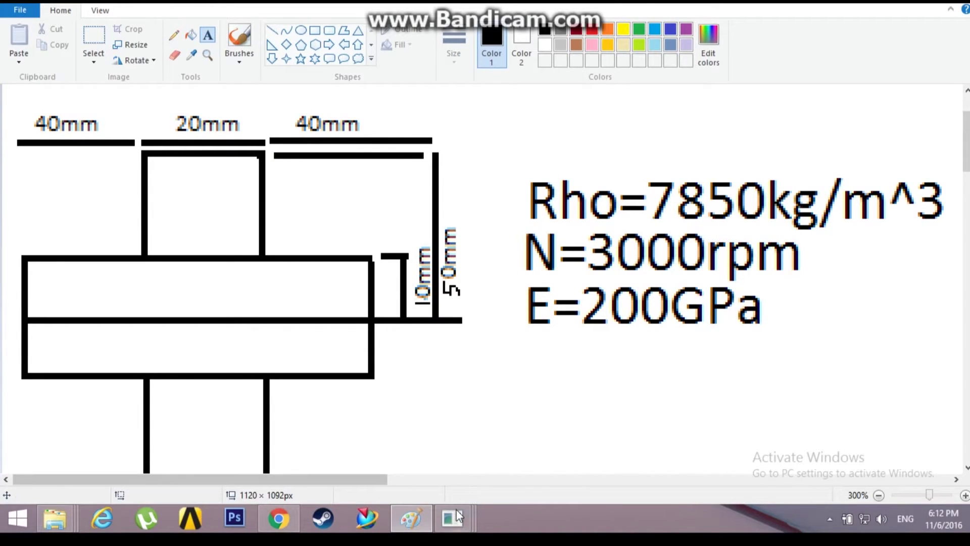
{"action": "mouse_move", "coordinate": [457, 515]}
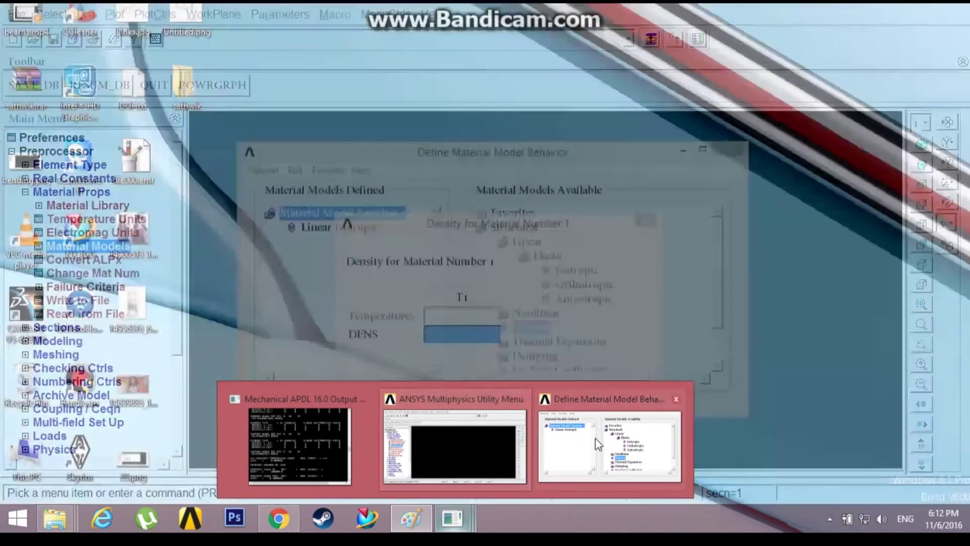
- Enter density 0.00785 for material 1 and exit the Material Models window
{"action": "left_click", "coordinate": [595, 444]}
{"action": "left_click", "coordinate": [473, 332]}
{"action": "type", "text": "0.00785"}
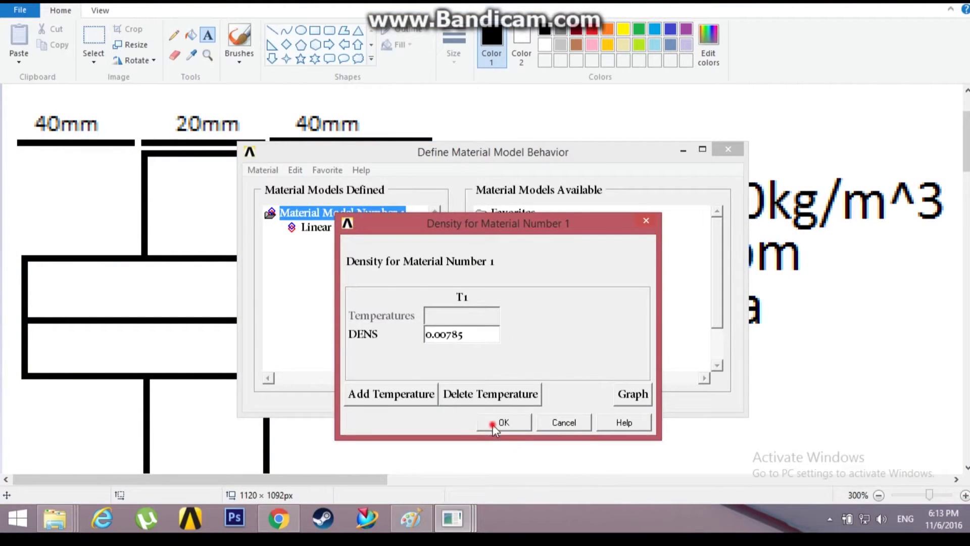
{"action": "left_click", "coordinate": [494, 425]}
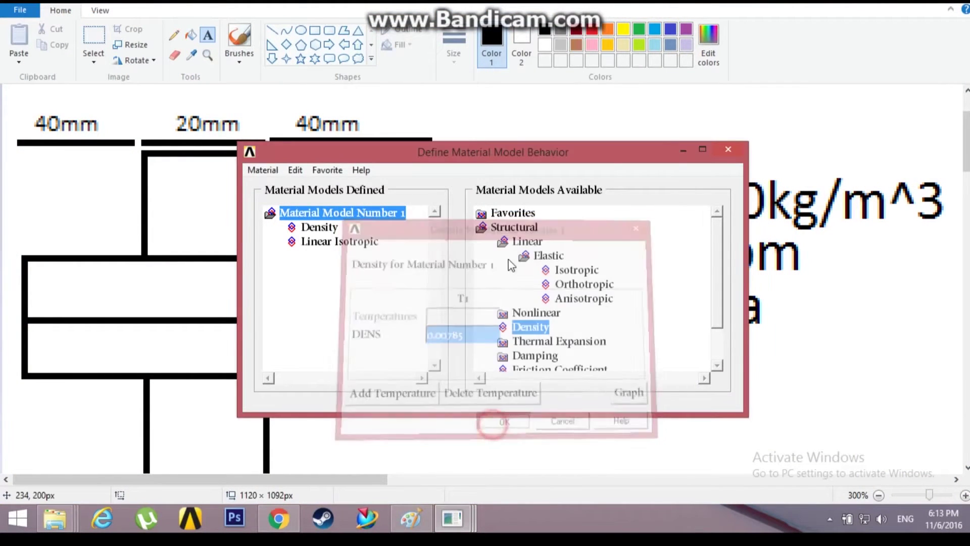
{"action": "left_click", "coordinate": [263, 170]}
{"action": "left_click", "coordinate": [263, 204]}
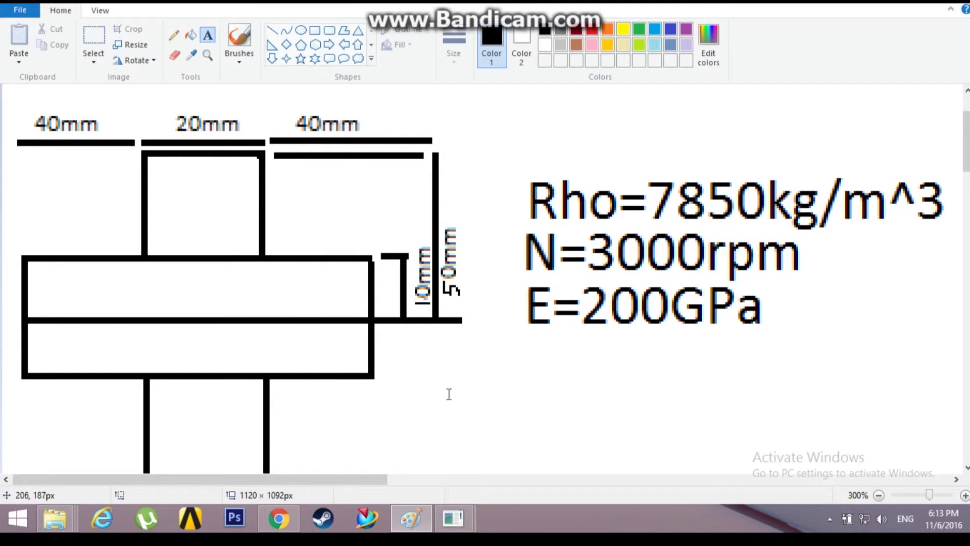
- Open Preprocessor > Modeling > Create > Areas > Rectangle > By 2 Corners, starting at corner 0, 0
{"action": "mouse_move", "coordinate": [453, 518]}
{"action": "left_click", "coordinate": [520, 445]}
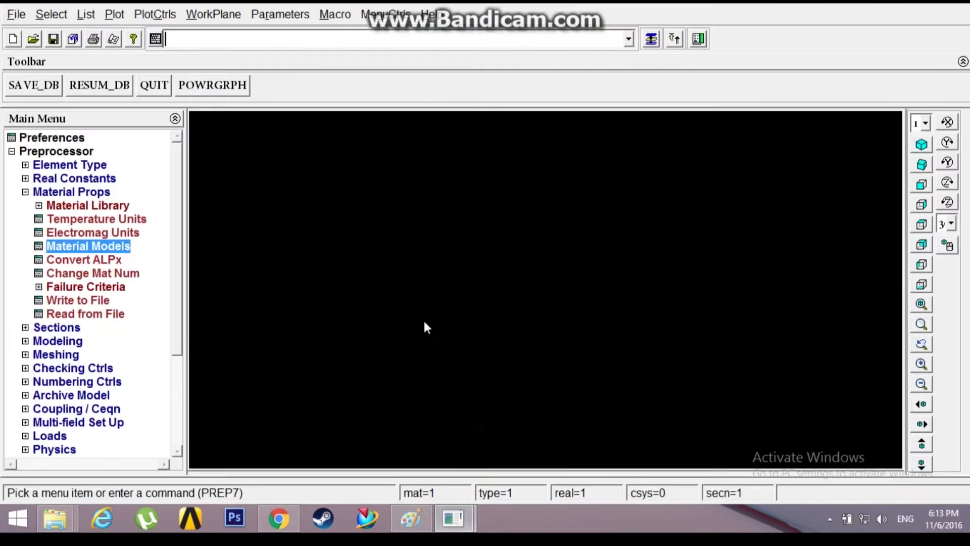
{"action": "left_click", "coordinate": [36, 193]}
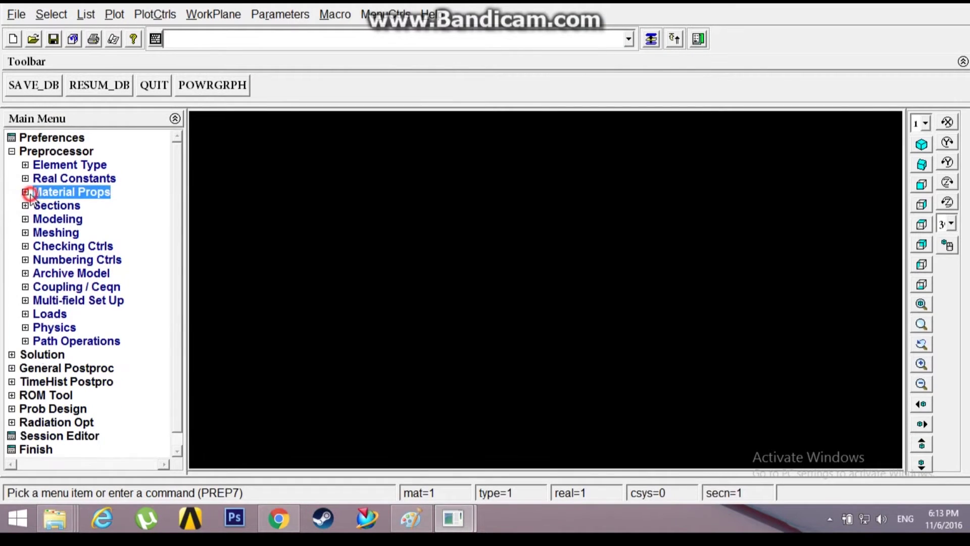
{"action": "left_click", "coordinate": [40, 220]}
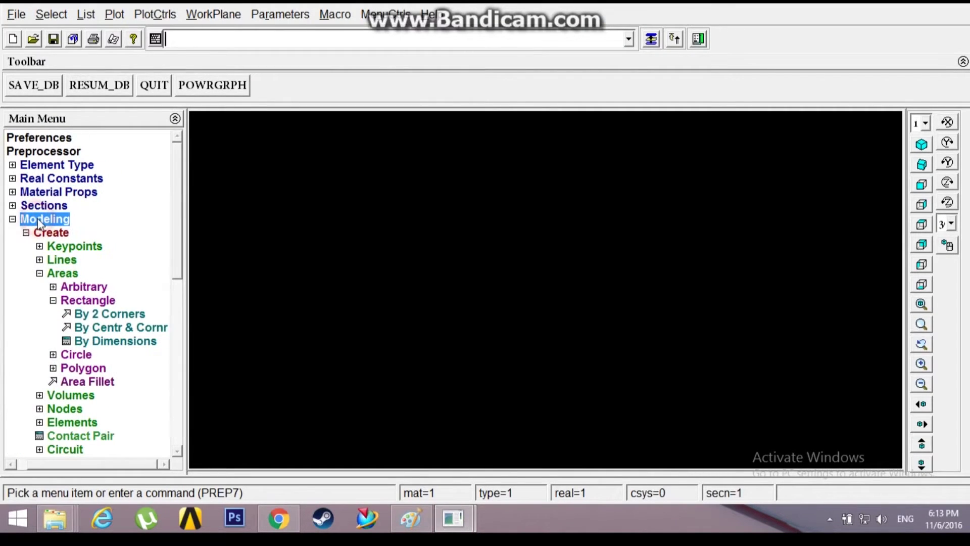
{"action": "left_click", "coordinate": [53, 234]}
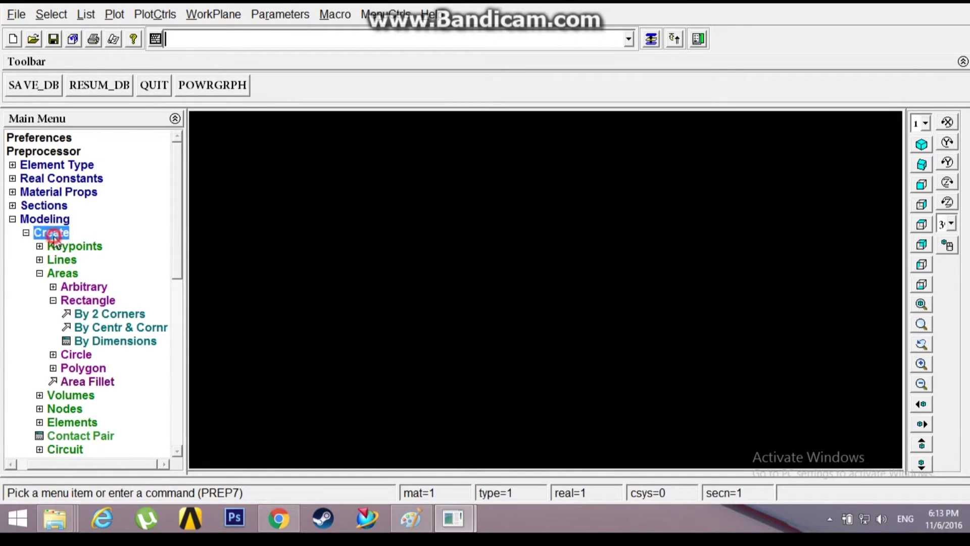
{"action": "left_click", "coordinate": [60, 273]}
{"action": "left_click", "coordinate": [61, 273]}
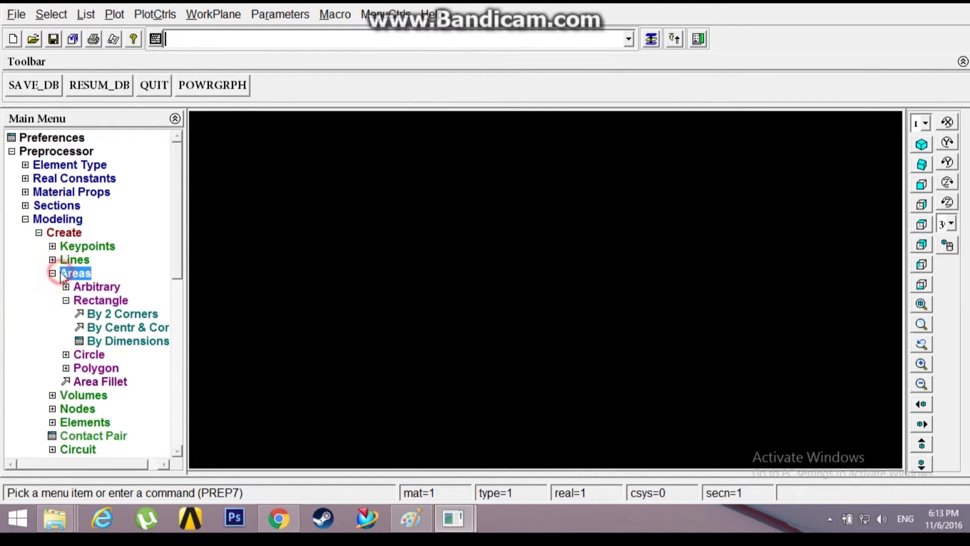
{"action": "left_click", "coordinate": [79, 301]}
{"action": "left_click", "coordinate": [80, 302]}
{"action": "left_click", "coordinate": [93, 316]}
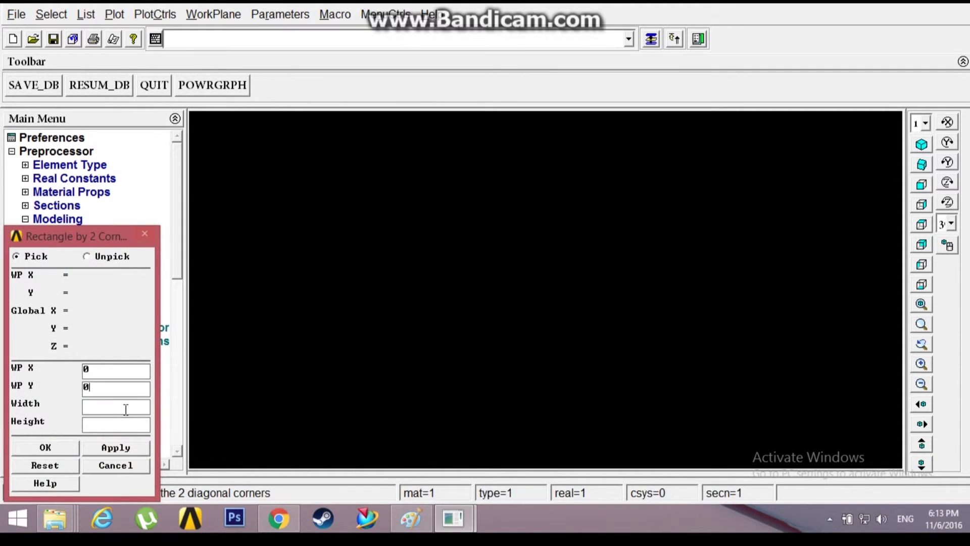
{"action": "left_click", "coordinate": [125, 409]}
{"action": "left_click", "coordinate": [411, 521]}
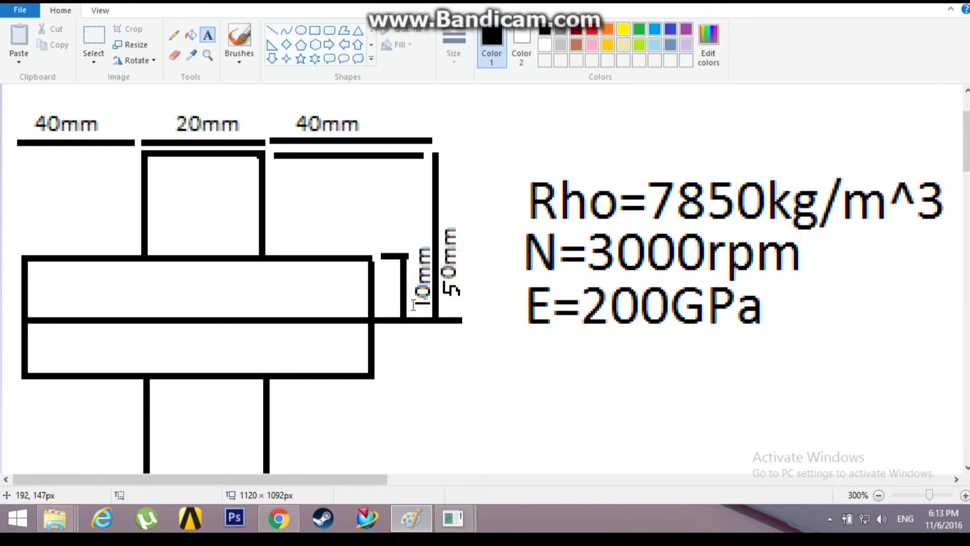
- Split the 20mm box with a vertical line and fill its right half and the lower-right block red
{"action": "left_click", "coordinate": [272, 30]}
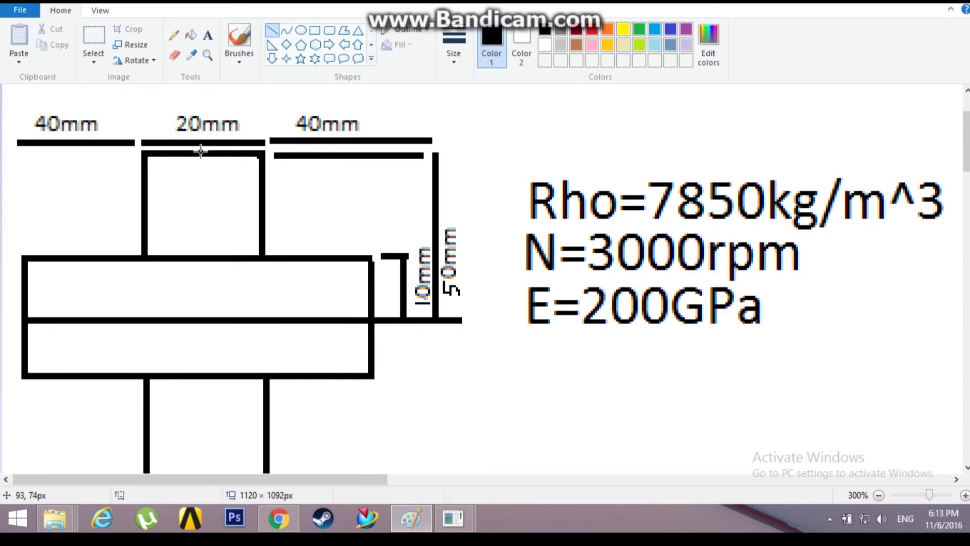
{"action": "left_click_drag", "start_coordinate": [201, 151], "coordinate": [200, 319]}
{"action": "left_click", "coordinate": [191, 34]}
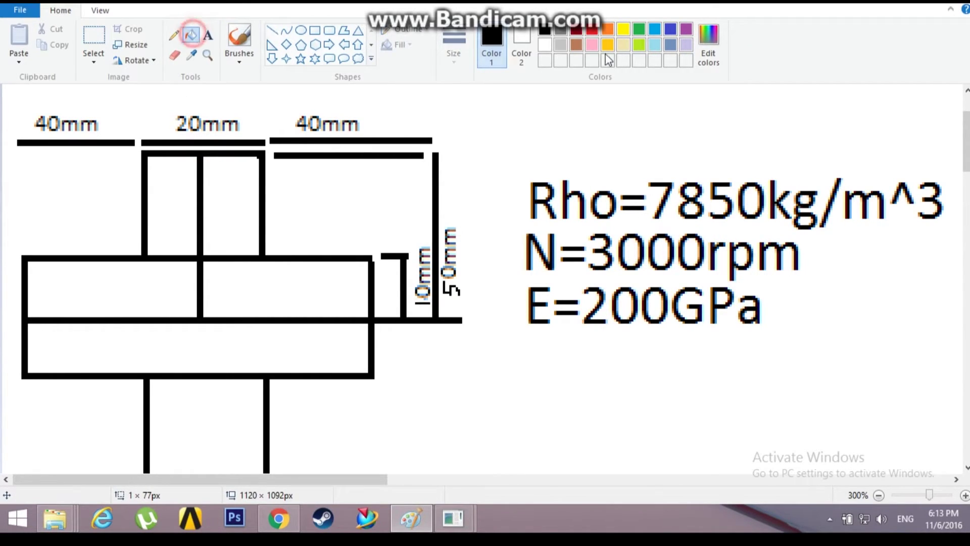
{"action": "left_click", "coordinate": [592, 30]}
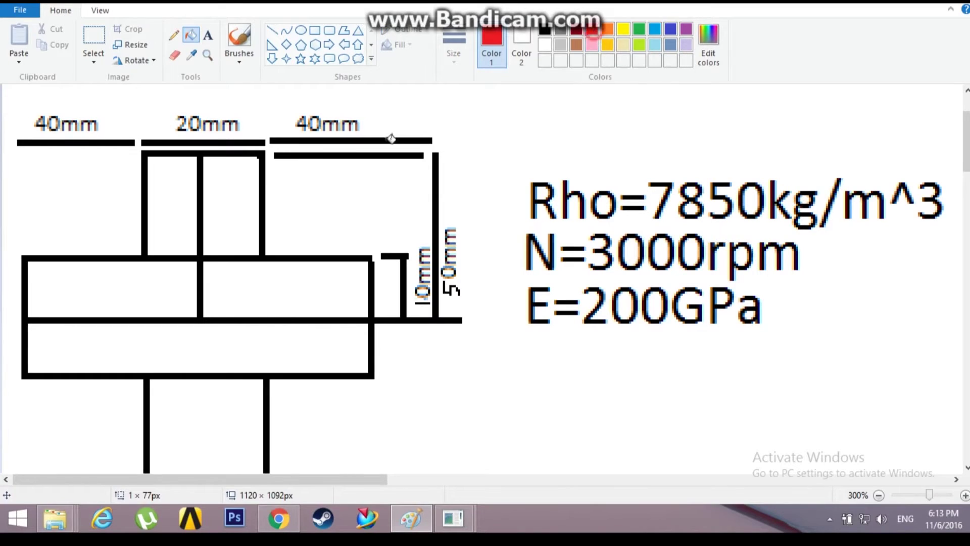
{"action": "left_click", "coordinate": [227, 192]}
{"action": "left_click", "coordinate": [276, 287]}
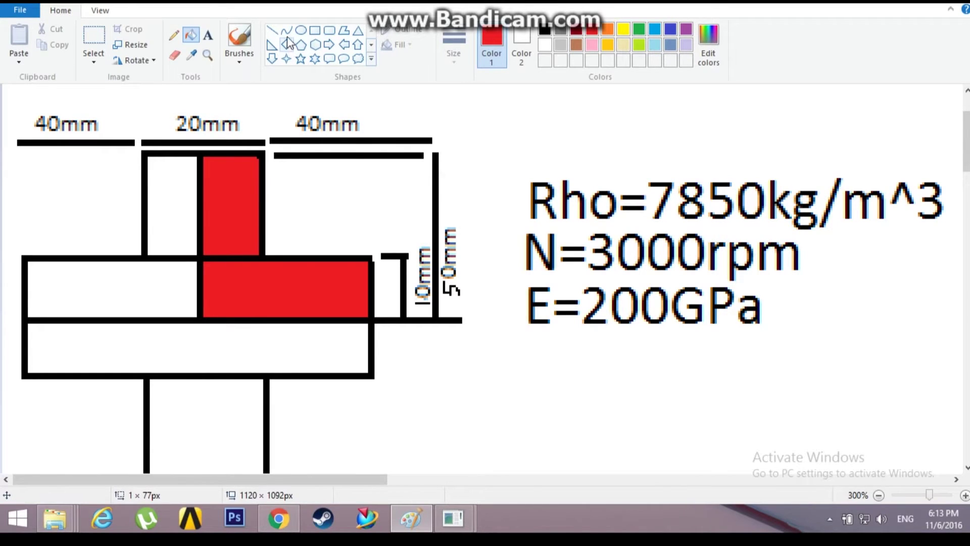
- Draw a box beside the red strip and fill it yellow
{"action": "left_click", "coordinate": [314, 30]}
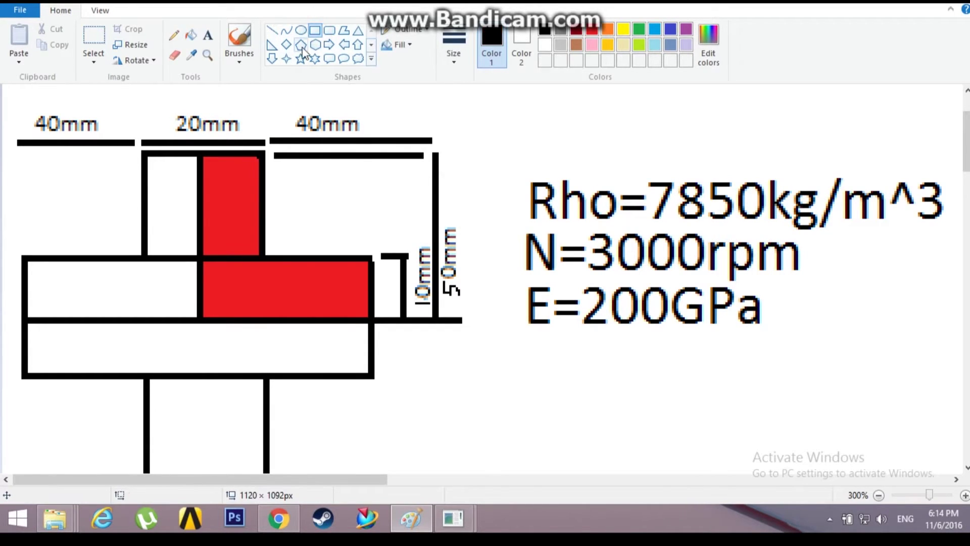
{"action": "left_click_drag", "start_coordinate": [264, 154], "coordinate": [367, 257]}
{"action": "left_click", "coordinate": [578, 147]}
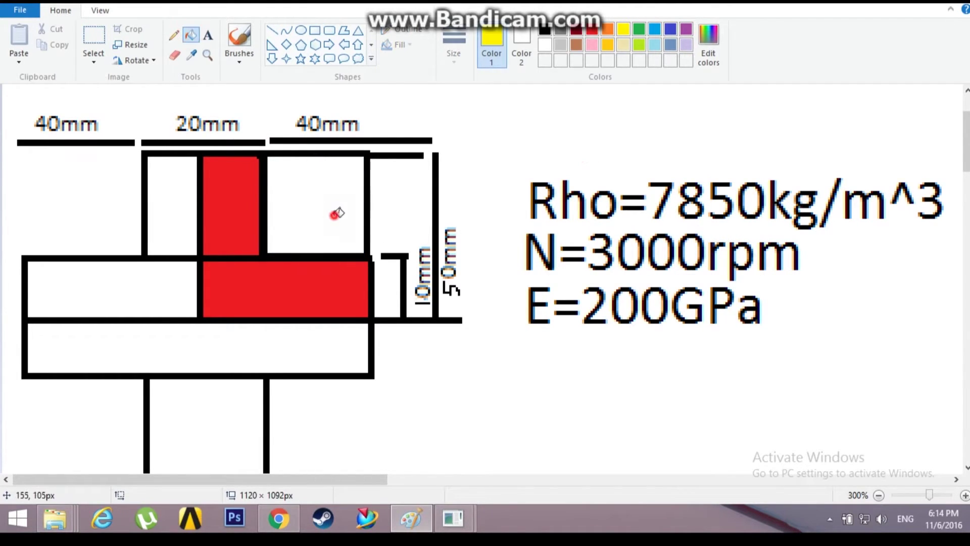
{"action": "left_click", "coordinate": [336, 210]}
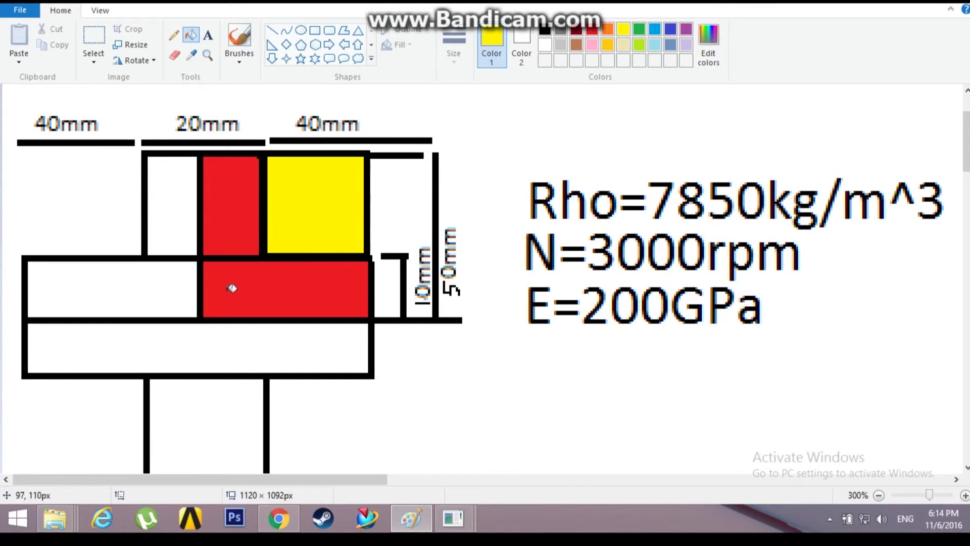
- Pencil in the dimensions 40, 10 and 50 and circle the red block's two bottom corners
{"action": "mouse_move", "coordinate": [473, 528]}
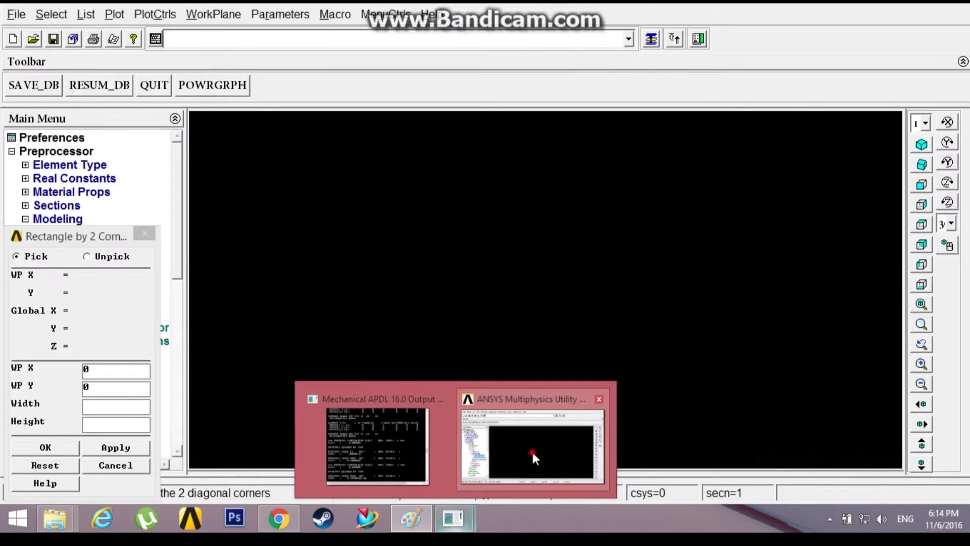
{"action": "left_click", "coordinate": [532, 450]}
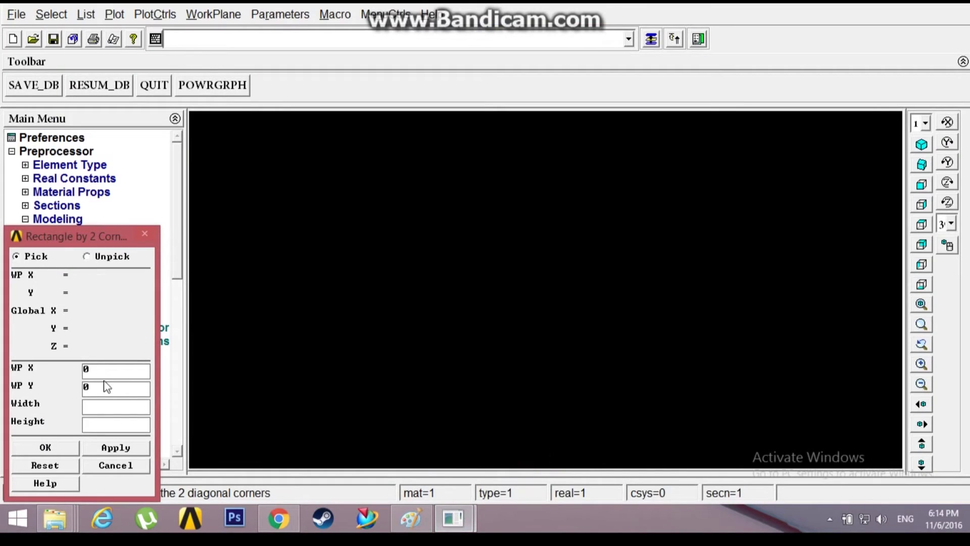
{"action": "mouse_move", "coordinate": [410, 518]}
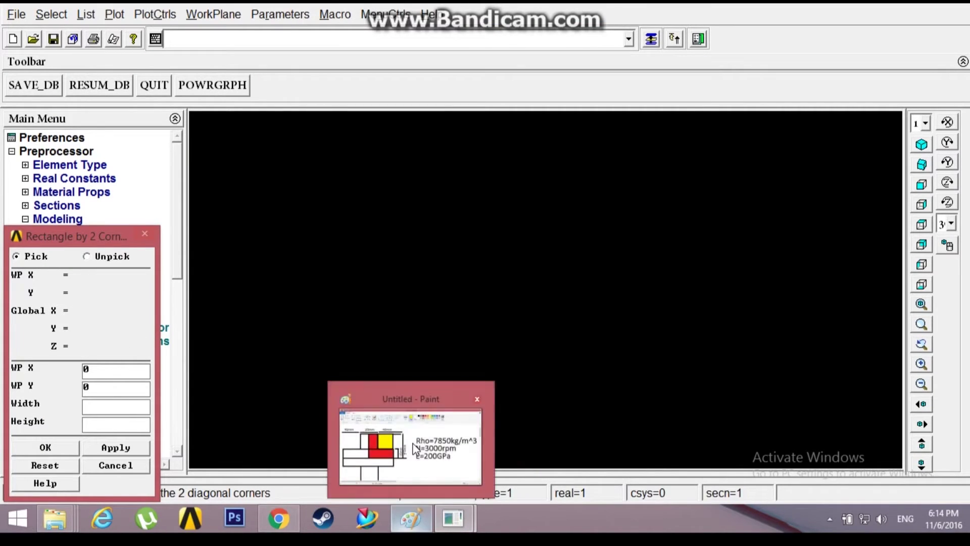
{"action": "left_click", "coordinate": [412, 444]}
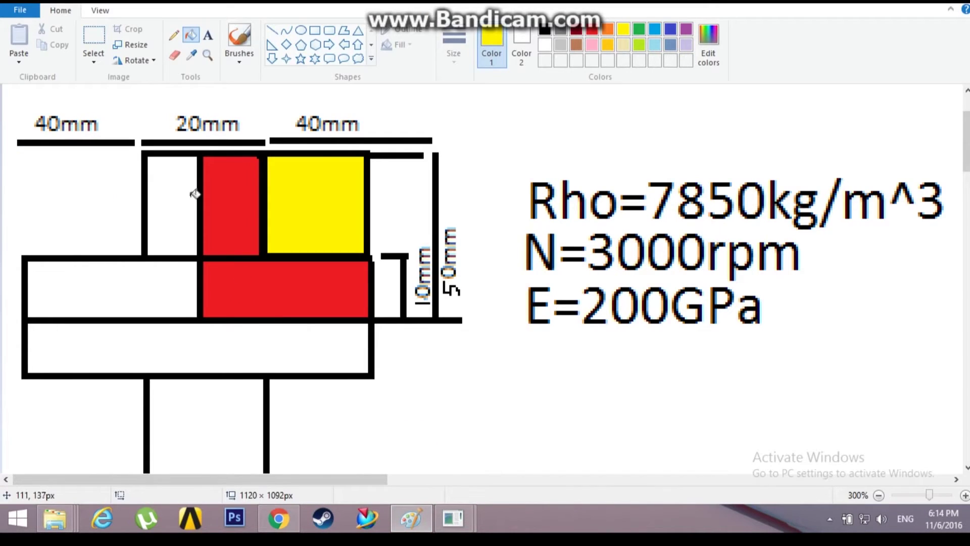
{"action": "left_click", "coordinate": [174, 34]}
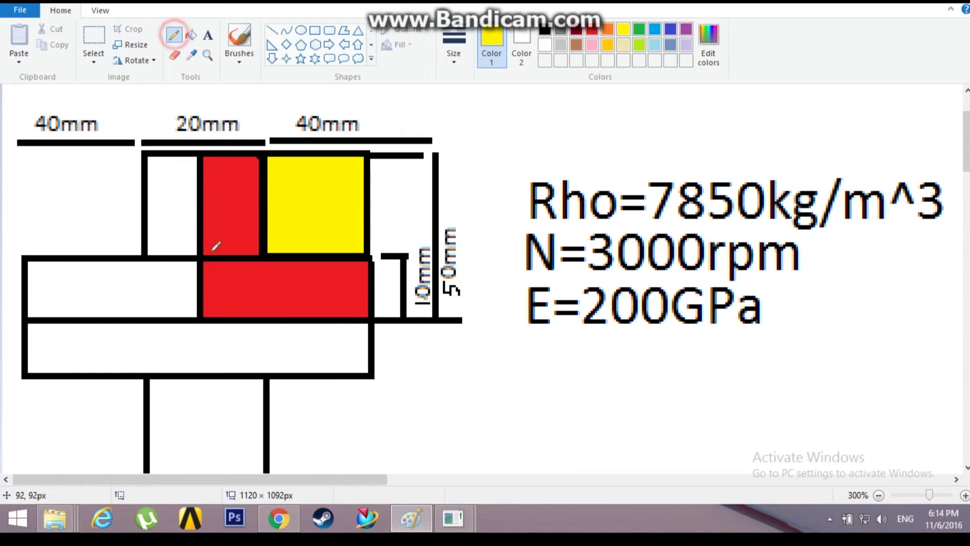
{"action": "mouse_move", "coordinate": [212, 301]}
{"action": "left_mouse_down"}
{"action": "mouse_move", "coordinate": [193, 305]}
{"action": "mouse_move", "coordinate": [202, 326]}
{"action": "mouse_move", "coordinate": [217, 313]}
{"action": "mouse_move", "coordinate": [211, 302]}
{"action": "left_mouse_up"}
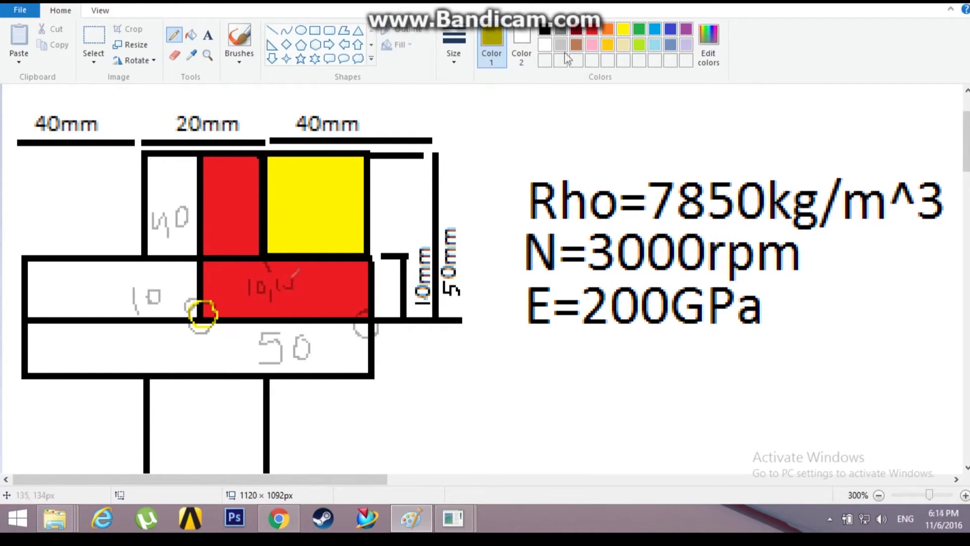
{"action": "left_click_drag", "start_coordinate": [372, 314], "coordinate": [371, 315]}
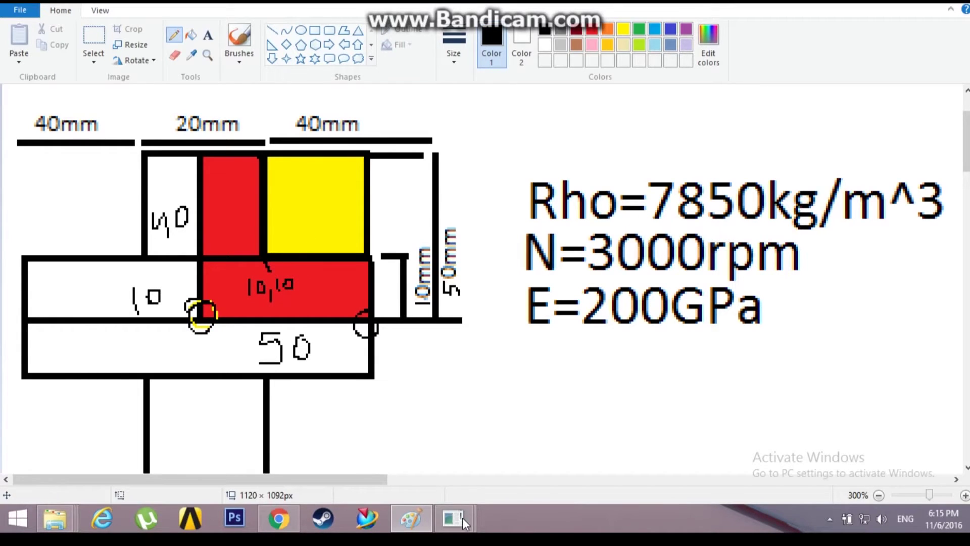
- Create a 50 by 50 rectangular area from corner 0, 0
{"action": "mouse_move", "coordinate": [463, 519]}
{"action": "left_click", "coordinate": [551, 454]}
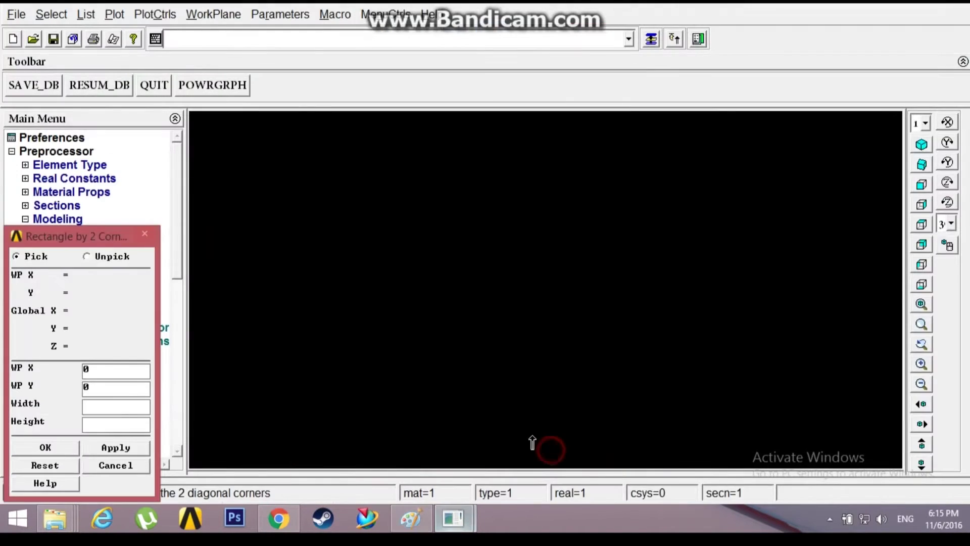
{"action": "left_click_drag", "start_coordinate": [106, 237], "coordinate": [145, 154]}
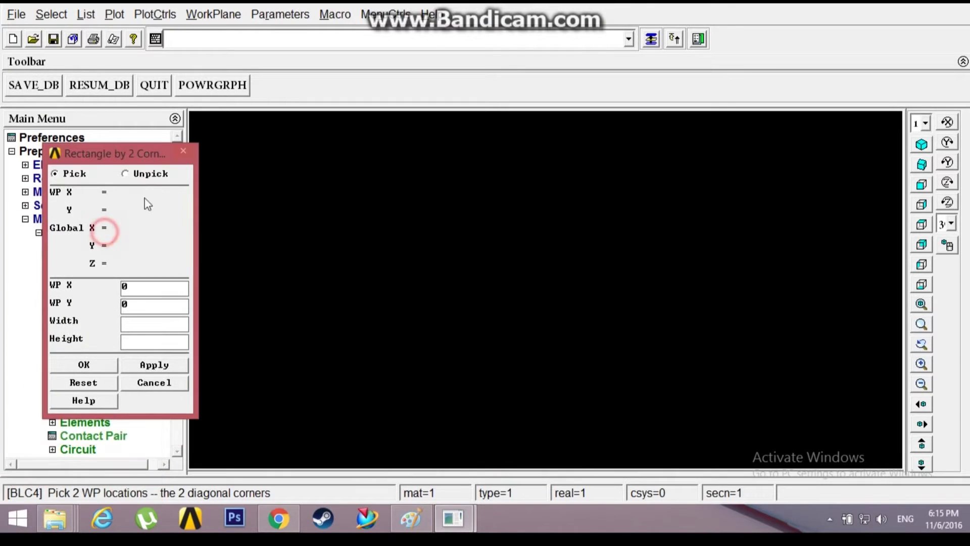
{"action": "left_click", "coordinate": [145, 320]}
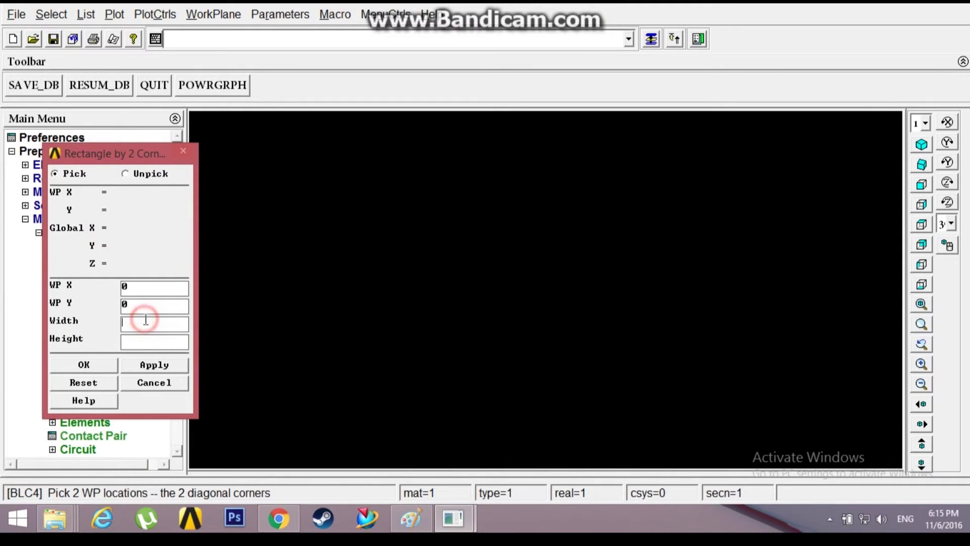
{"action": "type", "text": "50"}
{"action": "left_click", "coordinate": [96, 365]}
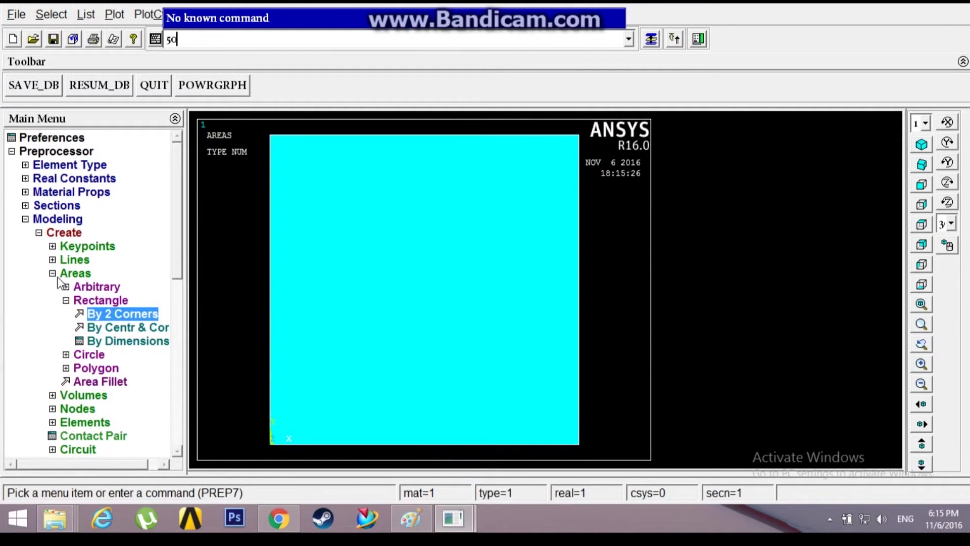
- Create a 40 by 40 rectangle with its corner at X 10, Y 10
{"action": "left_click", "coordinate": [104, 314]}
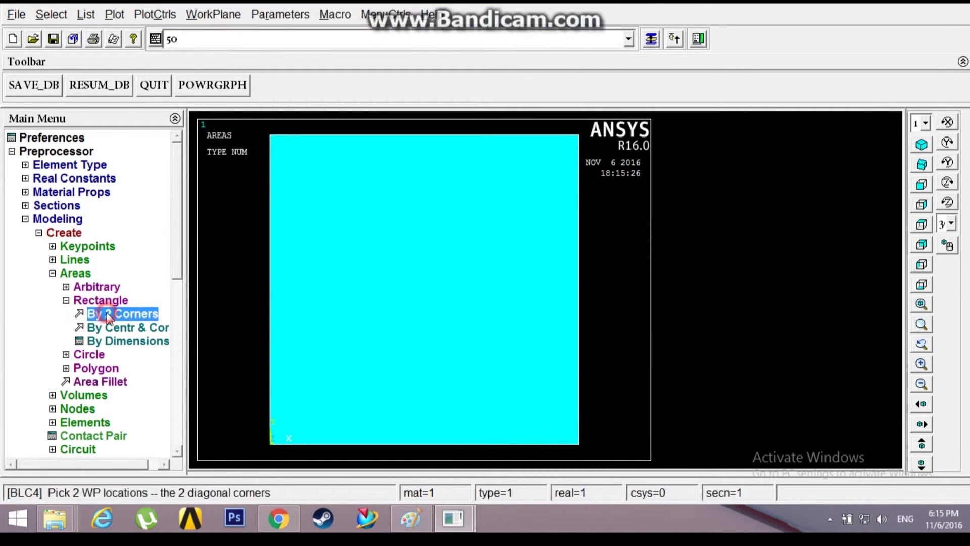
{"action": "left_click", "coordinate": [109, 370]}
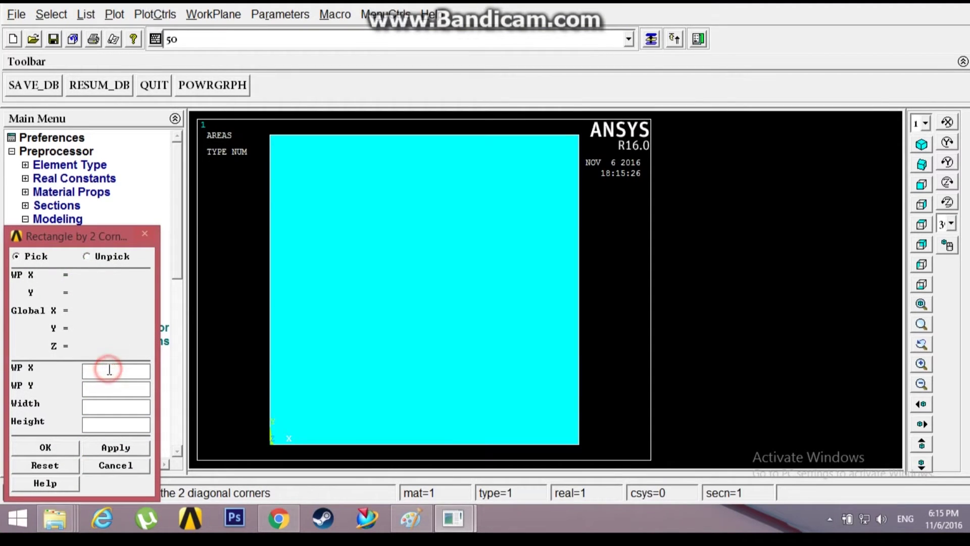
{"action": "left_click", "coordinate": [107, 388]}
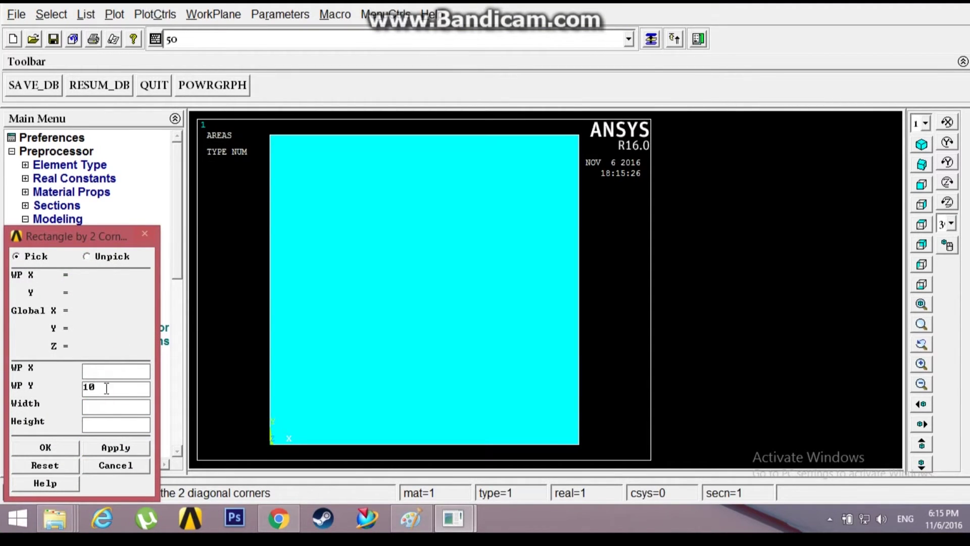
{"action": "type", "text": "10"}
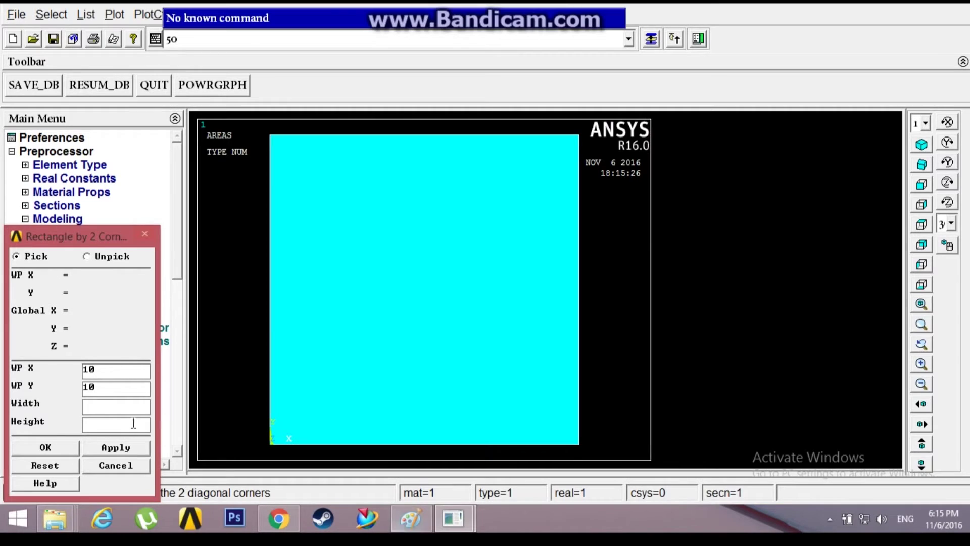
{"action": "left_click", "coordinate": [127, 419]}
{"action": "type", "text": "40"}
{"action": "key", "text": "Tab"}
{"action": "type", "text": "40"}
{"action": "left_click", "coordinate": [56, 444]}
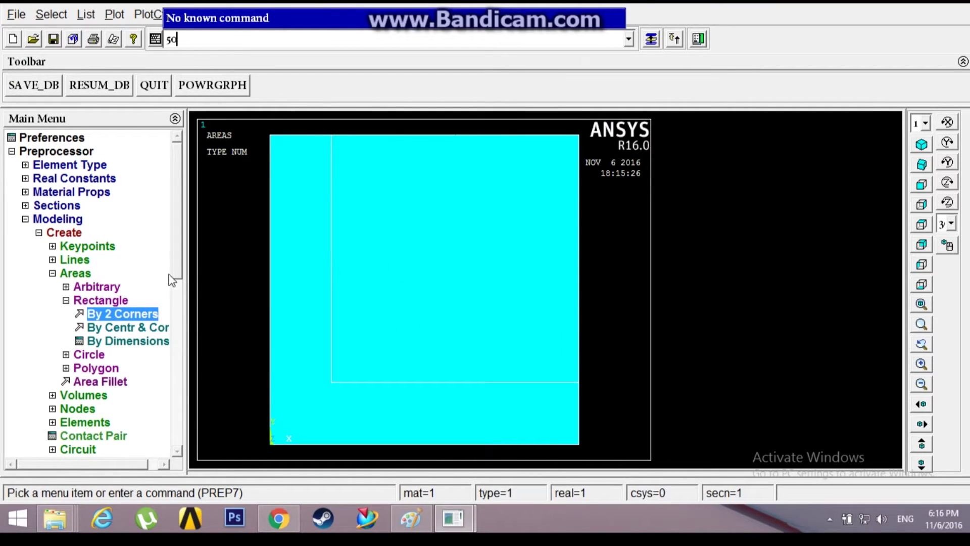
{"action": "left_click_drag", "start_coordinate": [173, 262], "coordinate": [173, 273]}
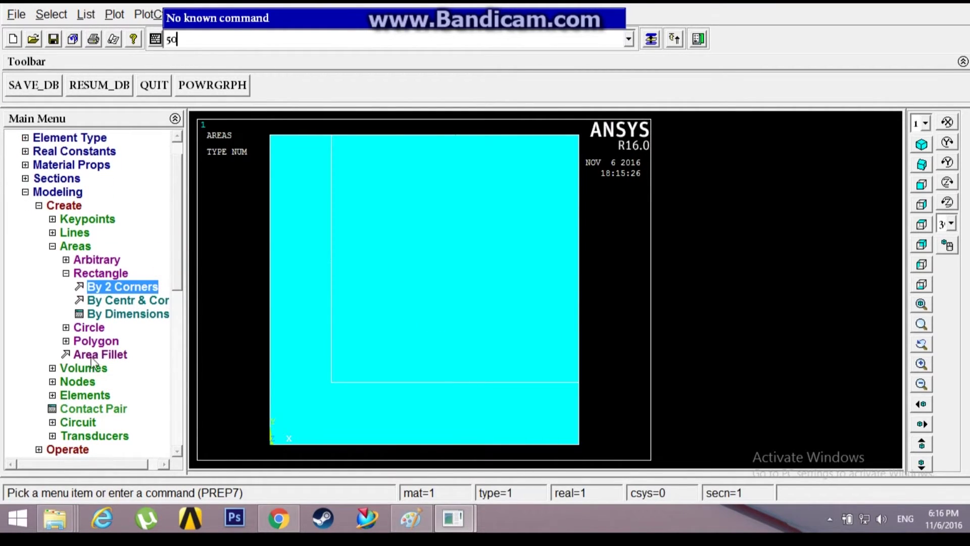
- Start the Modeling > Operate > Booleans > Subtract > Areas operation
{"action": "left_click", "coordinate": [36, 193]}
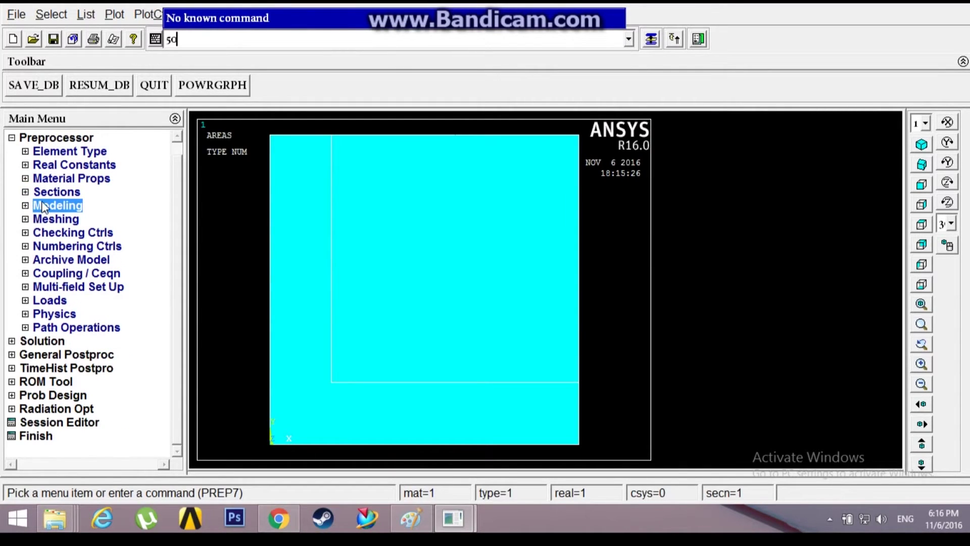
{"action": "left_click", "coordinate": [45, 208]}
{"action": "left_click", "coordinate": [48, 221]}
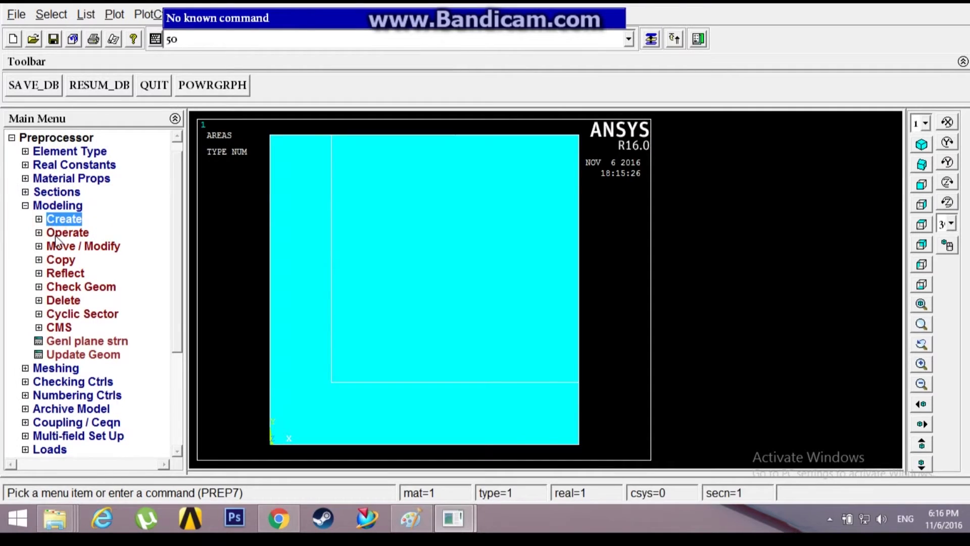
{"action": "left_click", "coordinate": [60, 302]}
{"action": "left_click", "coordinate": [61, 301]}
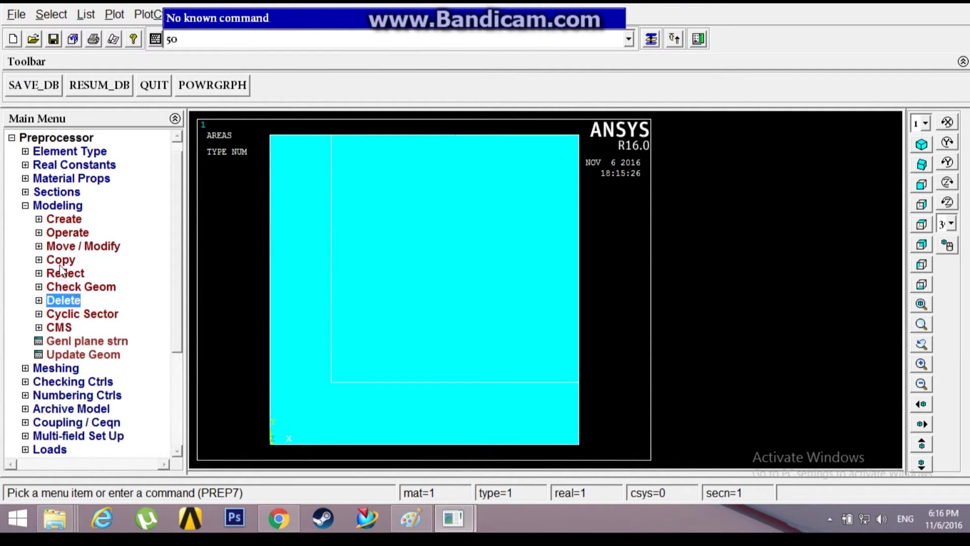
{"action": "left_click", "coordinate": [60, 233]}
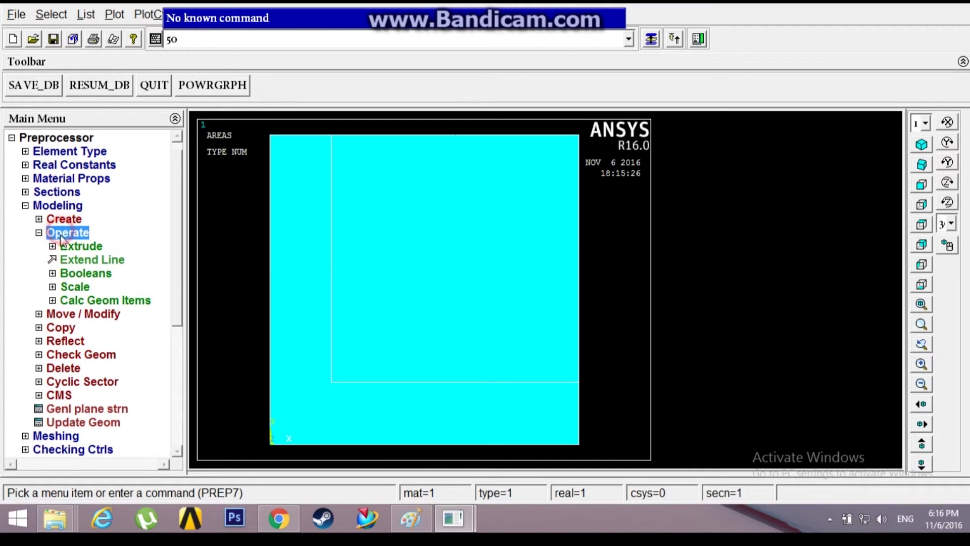
{"action": "left_click", "coordinate": [73, 273]}
{"action": "left_click", "coordinate": [75, 314]}
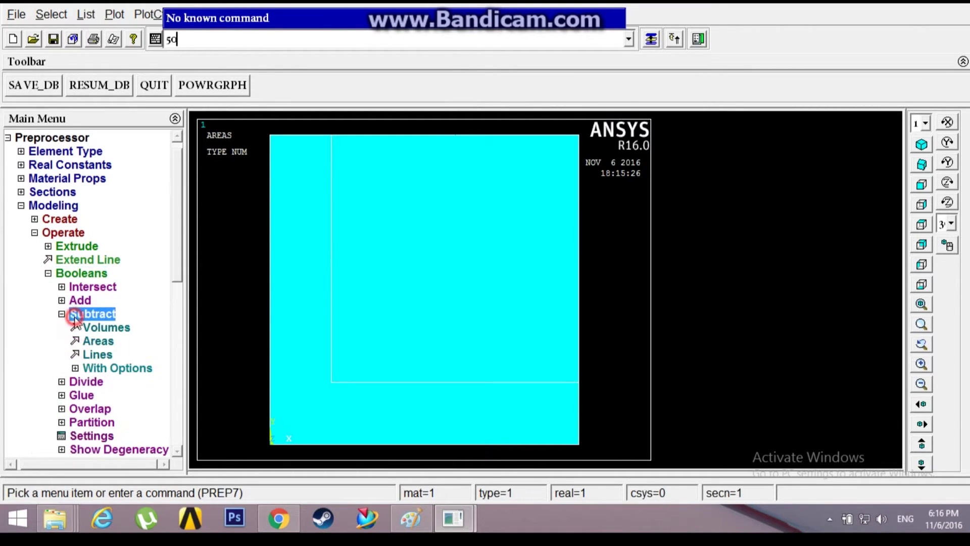
{"action": "left_click", "coordinate": [87, 342]}
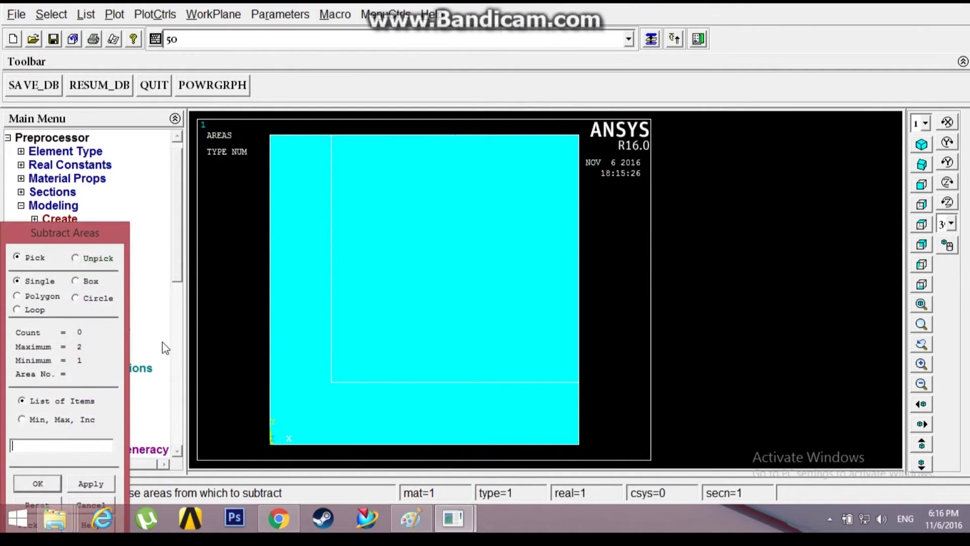
- Subtract the inner 40 by 40 square from the outer 50 by 50 area
{"action": "left_click", "coordinate": [290, 281]}
{"action": "left_click", "coordinate": [45, 481]}
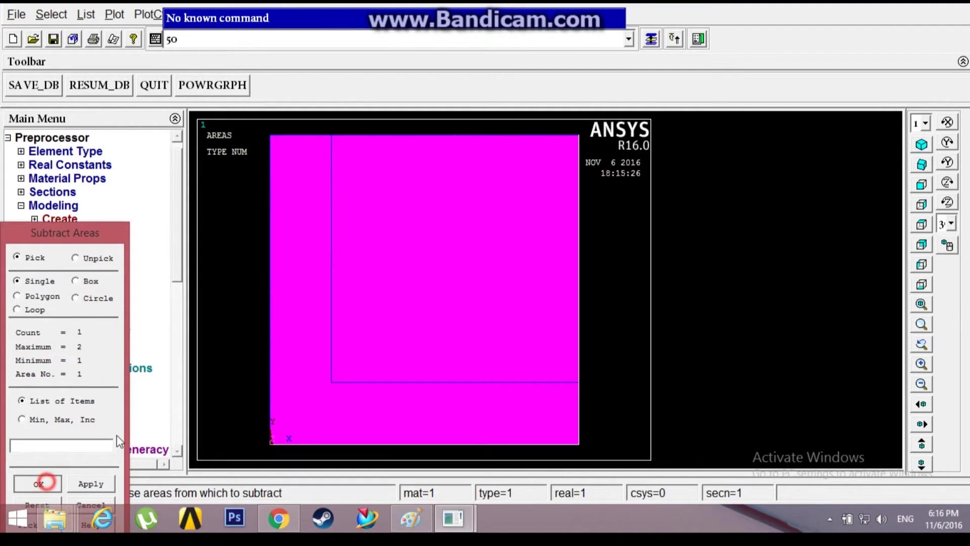
{"action": "left_click", "coordinate": [562, 161]}
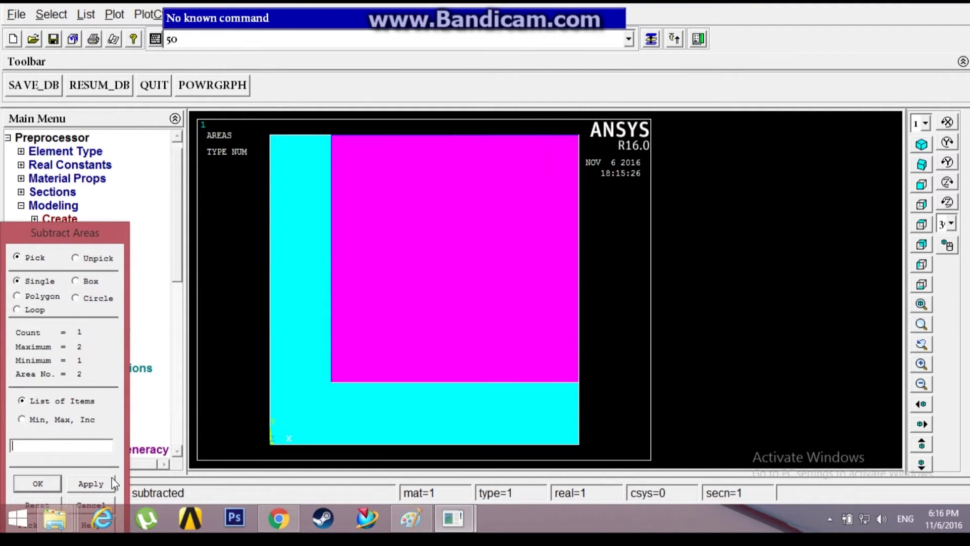
{"action": "left_click", "coordinate": [49, 483]}
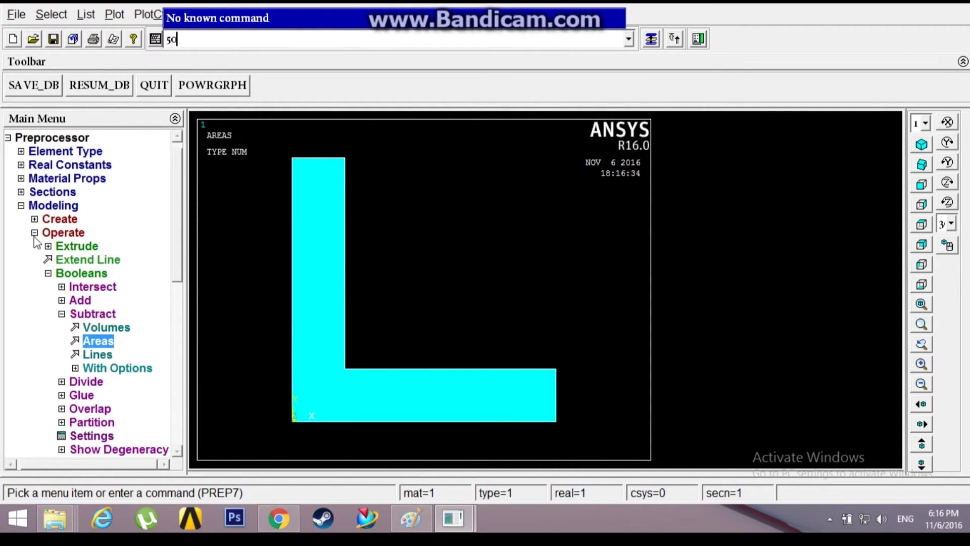
- In the MeshTool, enable Smart Size at level 4 and mesh the L-shaped area
{"action": "left_click", "coordinate": [21, 205]}
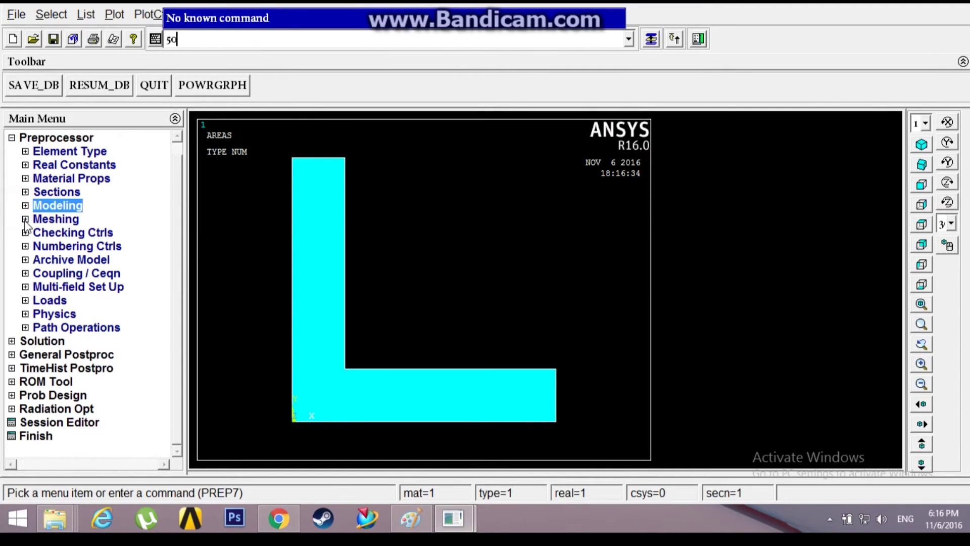
{"action": "left_click", "coordinate": [25, 220]}
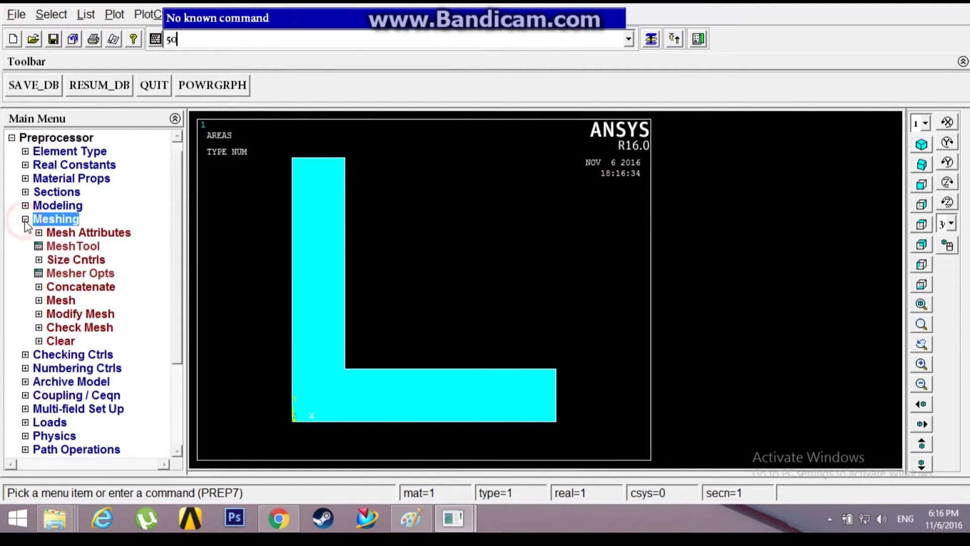
{"action": "left_click", "coordinate": [87, 242]}
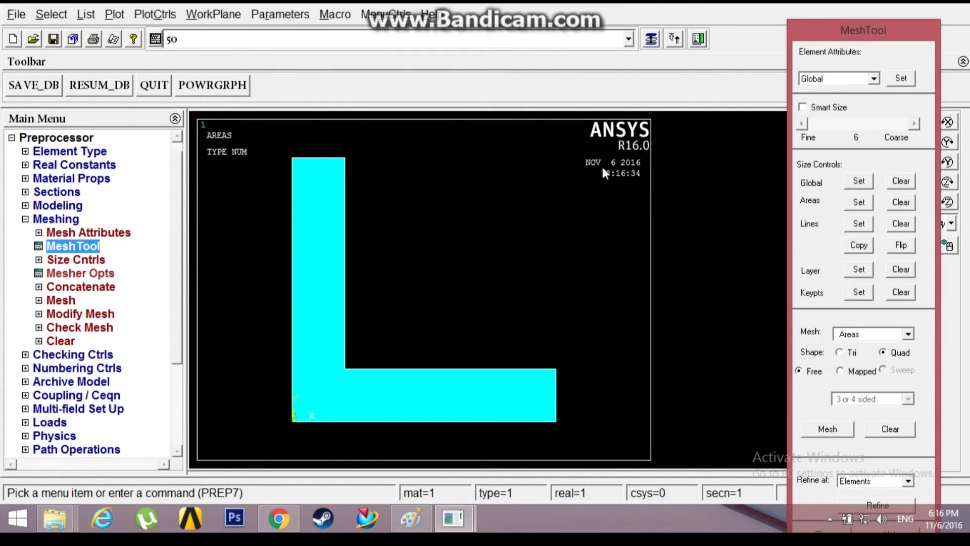
{"action": "left_click", "coordinate": [803, 108]}
{"action": "left_click", "coordinate": [828, 125]}
{"action": "left_click", "coordinate": [828, 125]}
{"action": "left_click", "coordinate": [829, 126]}
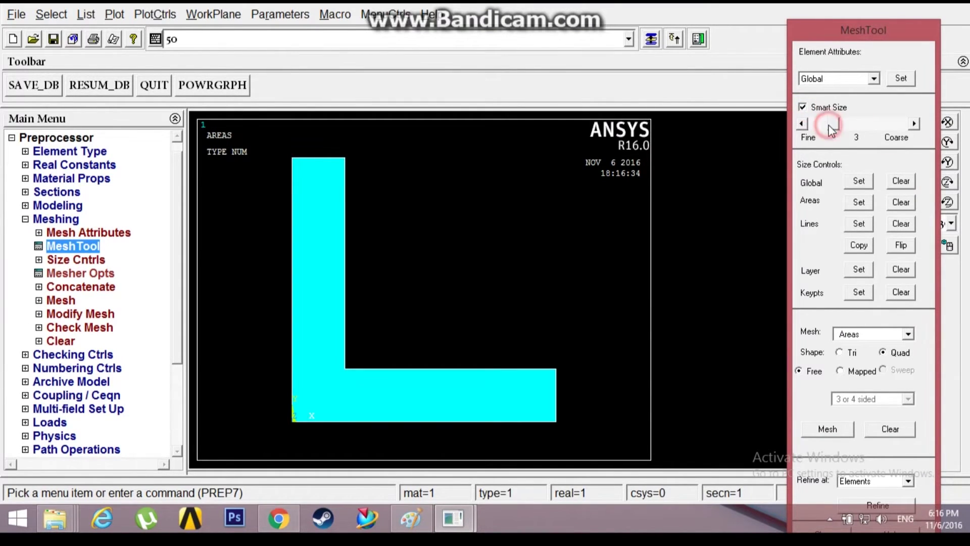
{"action": "left_click", "coordinate": [831, 429]}
{"action": "left_click", "coordinate": [326, 291]}
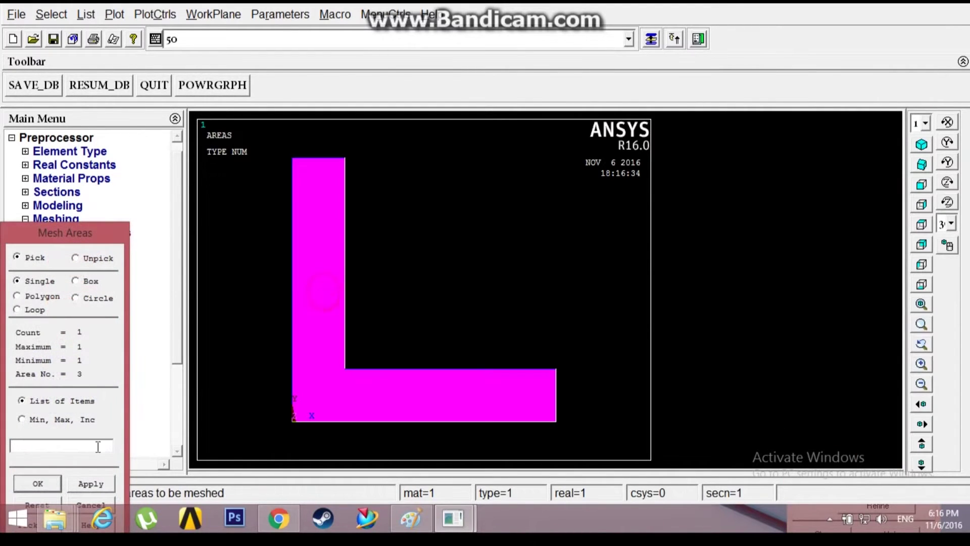
{"action": "left_click", "coordinate": [37, 484]}
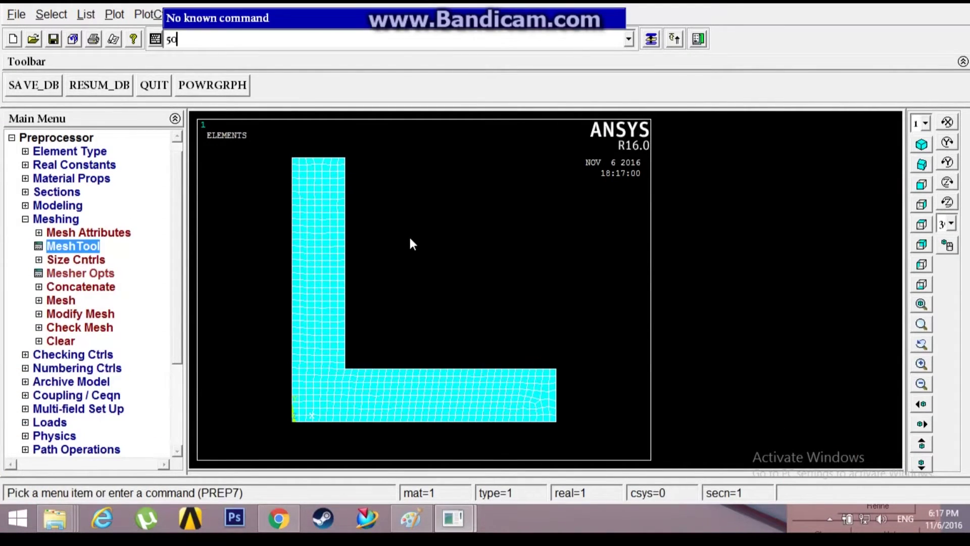
- Expand the Main Menu's Loads tree down to the structural displacement constraint options
{"action": "left_click", "coordinate": [24, 219]}
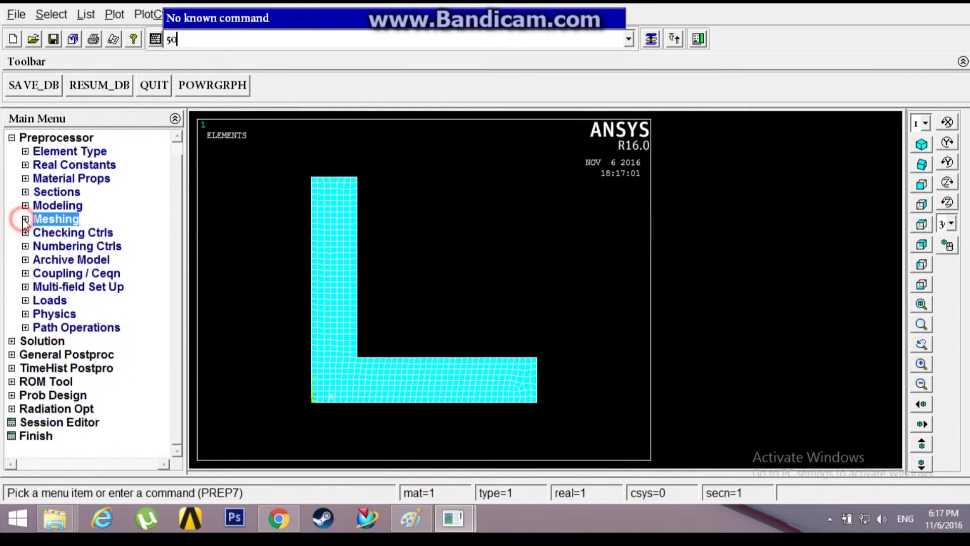
{"action": "left_click", "coordinate": [48, 301]}
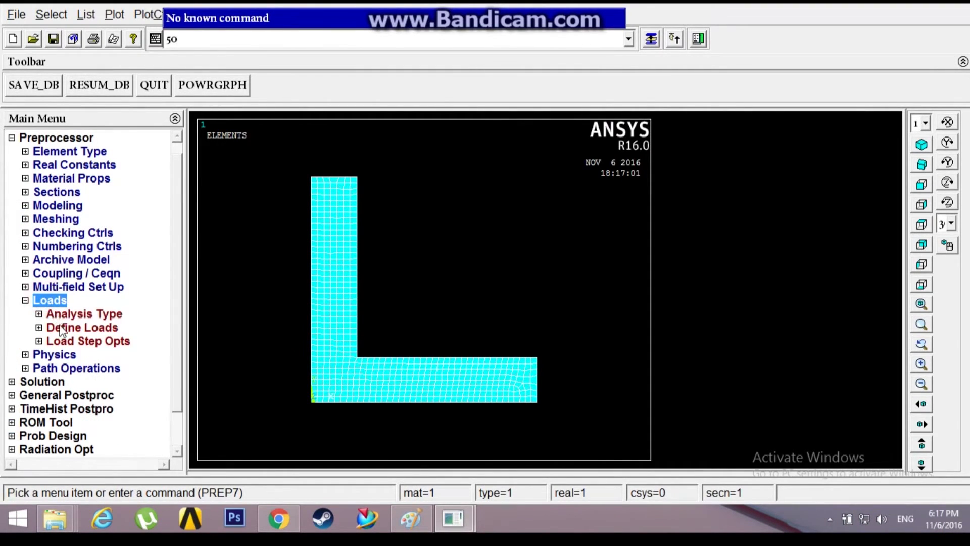
{"action": "left_click", "coordinate": [60, 329]}
{"action": "left_click", "coordinate": [69, 342]}
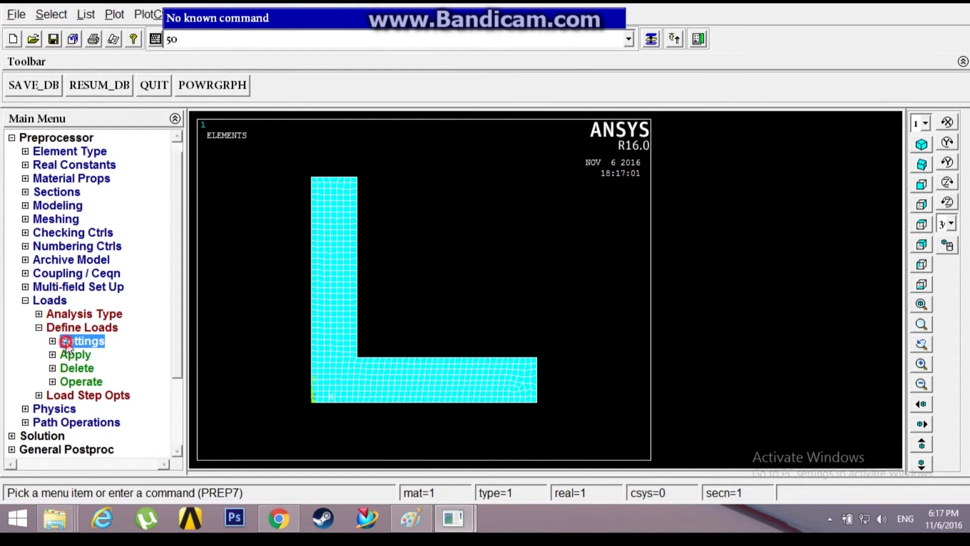
{"action": "left_click", "coordinate": [71, 342]}
{"action": "left_click", "coordinate": [74, 355]}
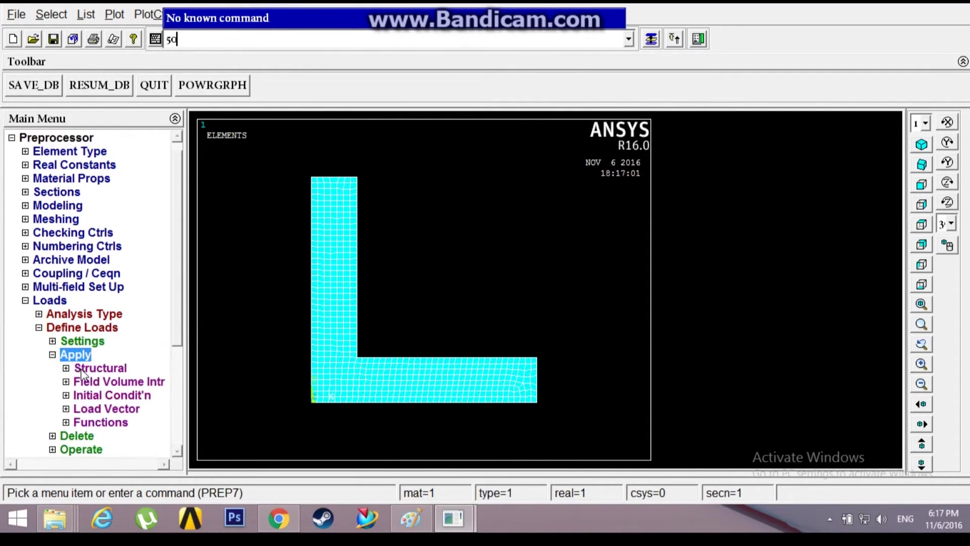
{"action": "left_click", "coordinate": [80, 369]}
{"action": "left_click", "coordinate": [90, 382]}
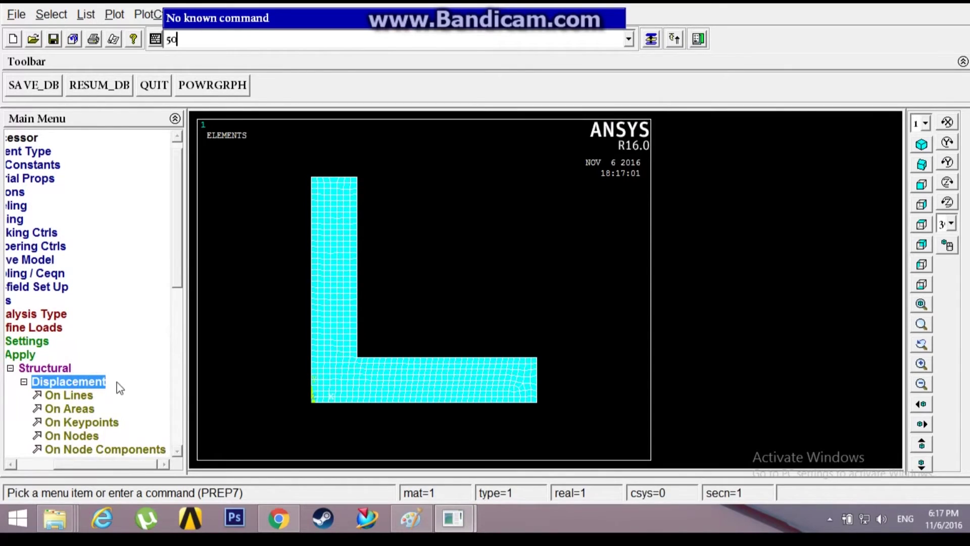
{"action": "scroll", "coordinate": [176, 273], "scroll_direction": "down", "scroll_amount": 5}
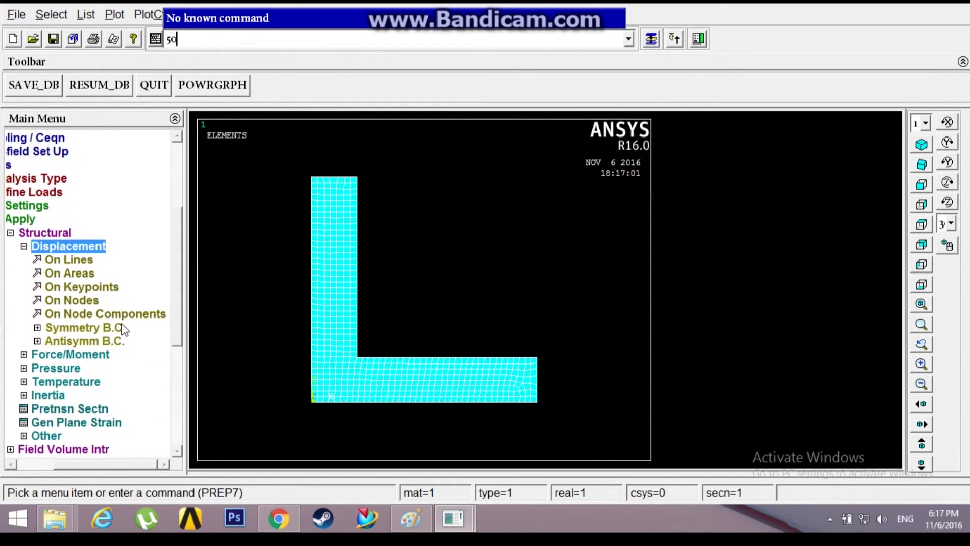
- Apply a symmetry condition to the L-shape's left and bottom lines
{"action": "left_click", "coordinate": [117, 329]}
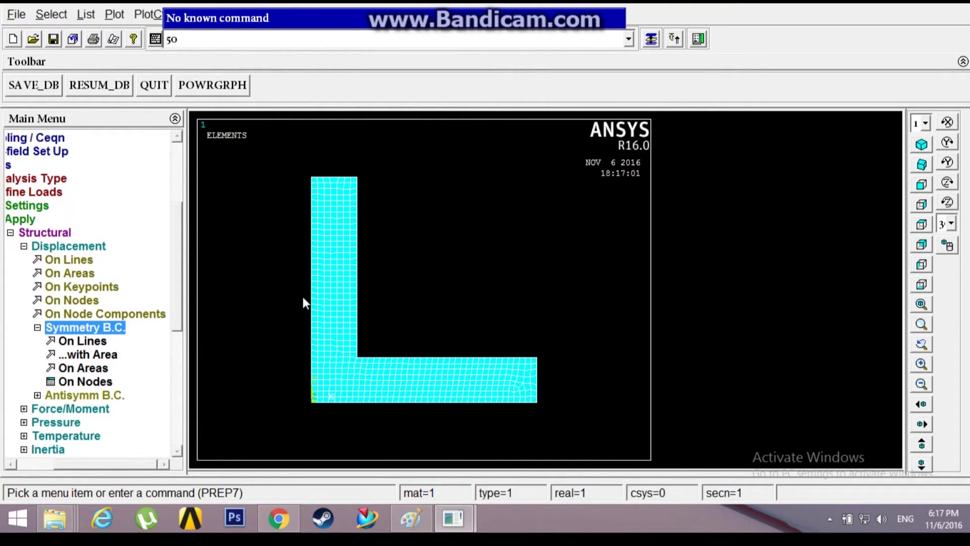
{"action": "left_click", "coordinate": [103, 342]}
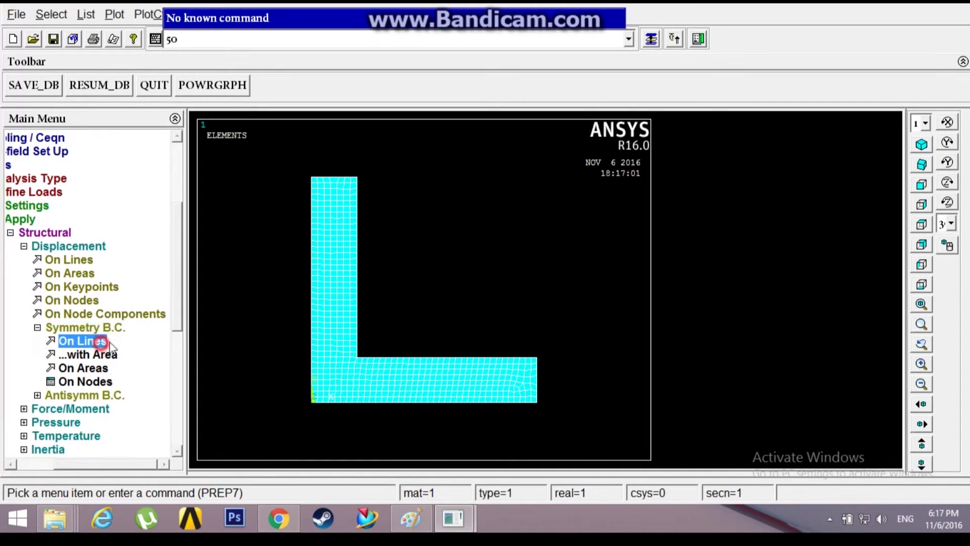
{"action": "left_click", "coordinate": [302, 282]}
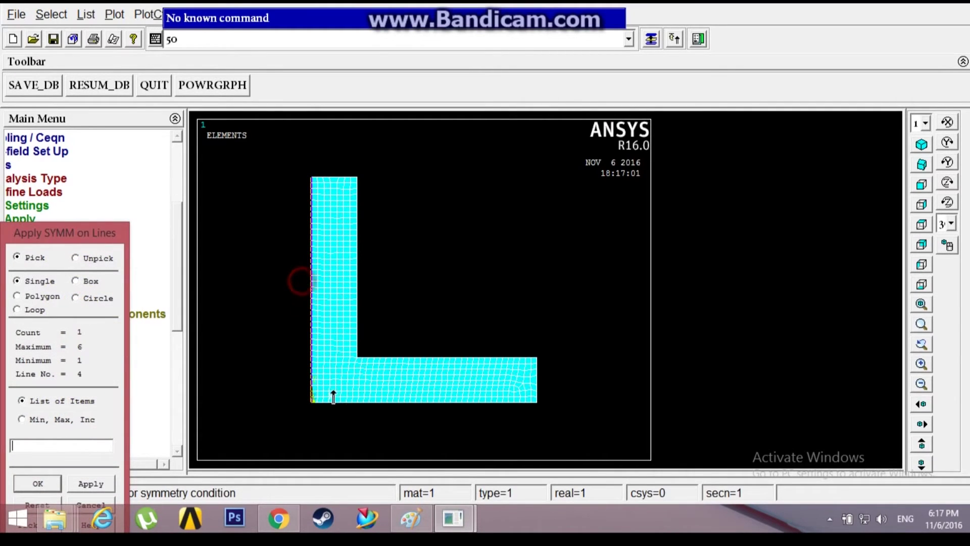
{"action": "left_click", "coordinate": [398, 403]}
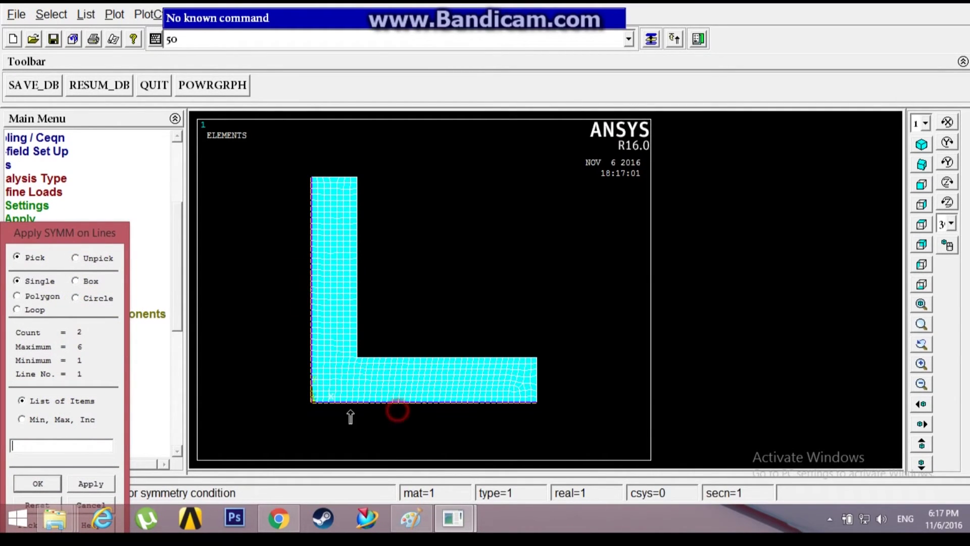
{"action": "left_click", "coordinate": [47, 483]}
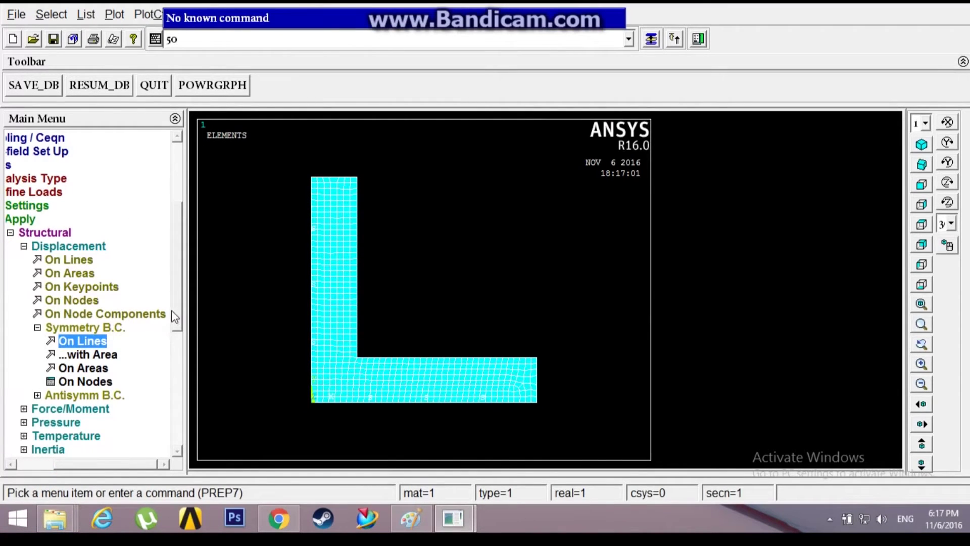
- Expand the Inertia > Angular Veloc load options
{"action": "scroll", "coordinate": [183, 346], "scroll_direction": "down", "scroll_amount": 3}
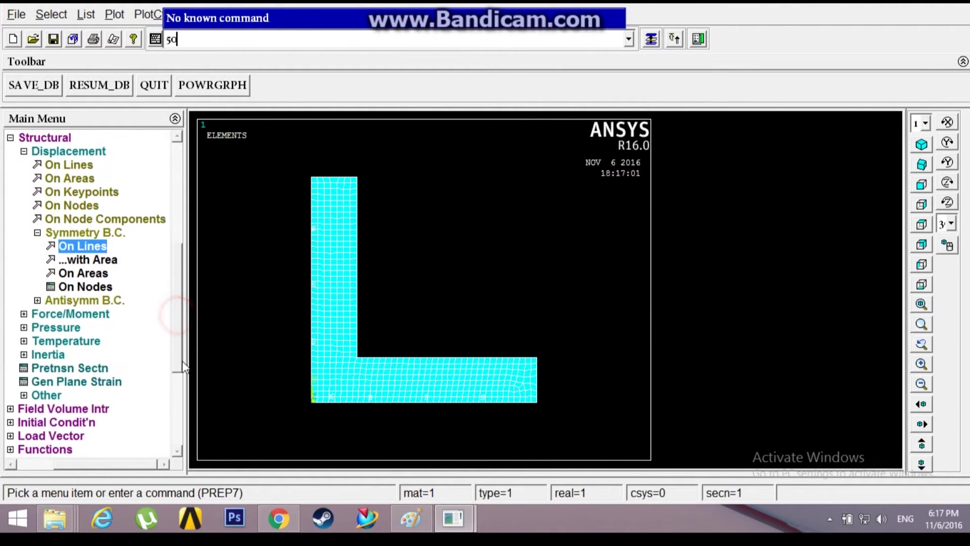
{"action": "left_click", "coordinate": [142, 465]}
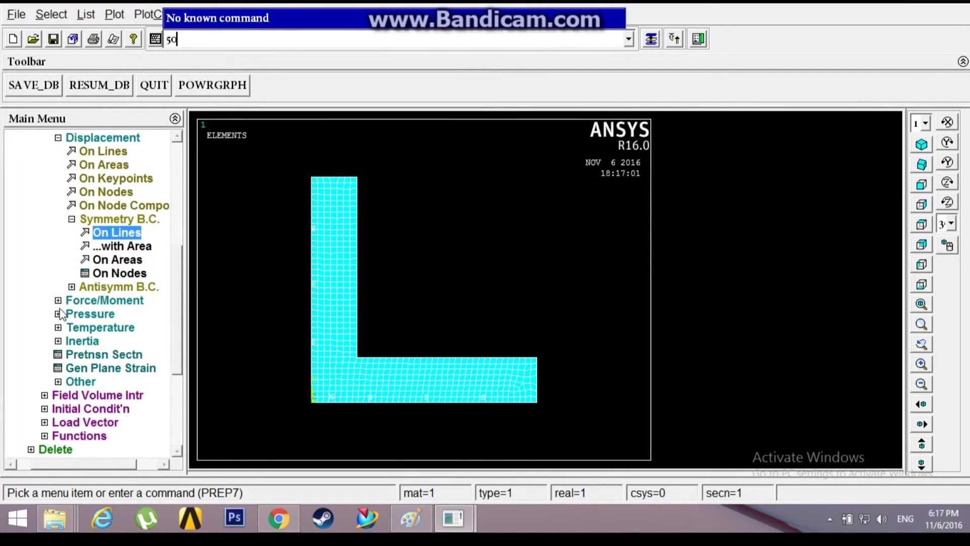
{"action": "left_click", "coordinate": [61, 343]}
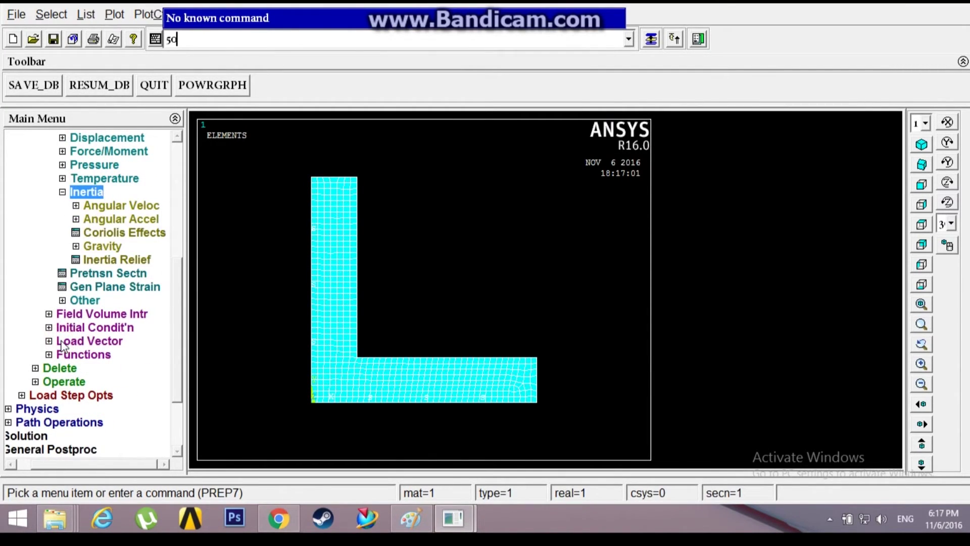
{"action": "left_click", "coordinate": [107, 204]}
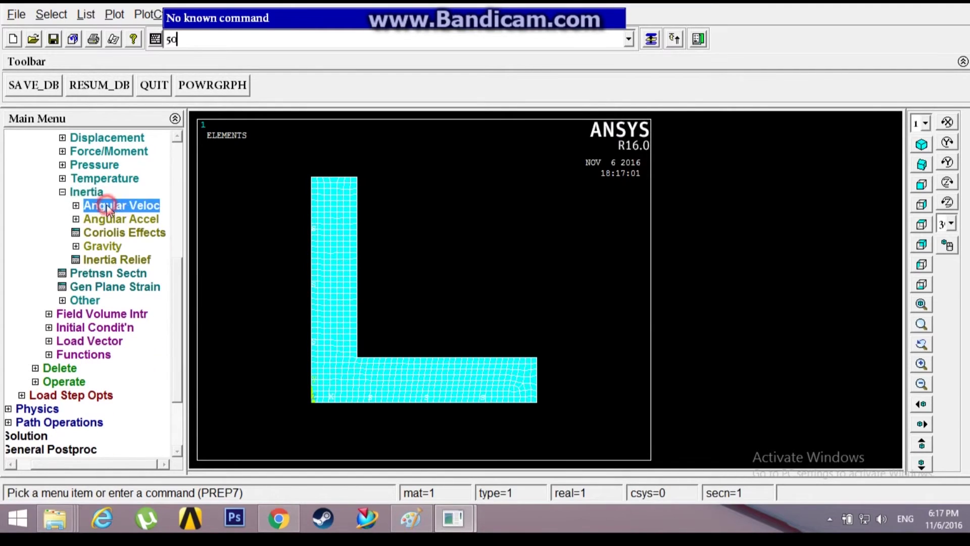
- Draw an ω symbol left of the Omega = 2*Pi*N/60 = 314 rad/sec formula in Paint
{"action": "left_click", "coordinate": [399, 513]}
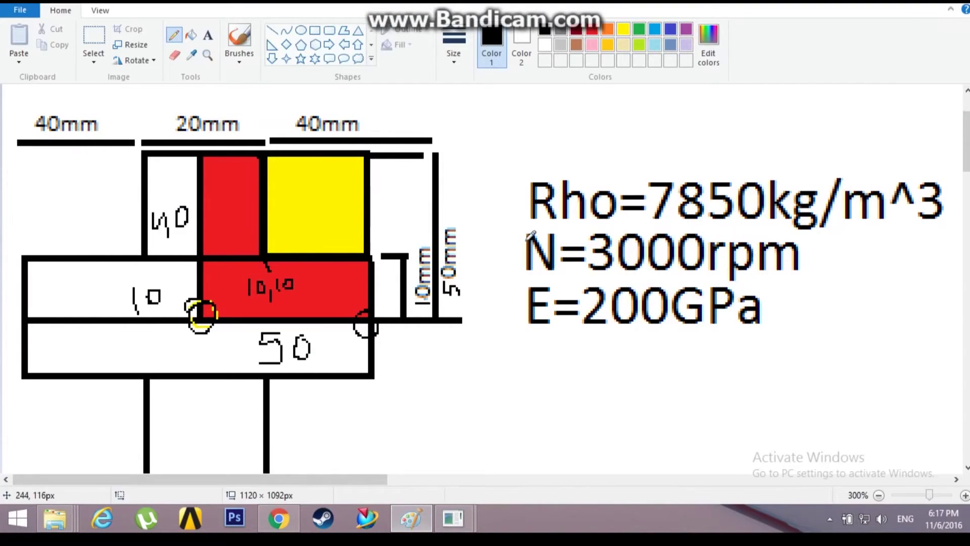
{"action": "scroll", "coordinate": [335, 247], "scroll_direction": "down", "scroll_amount": 7}
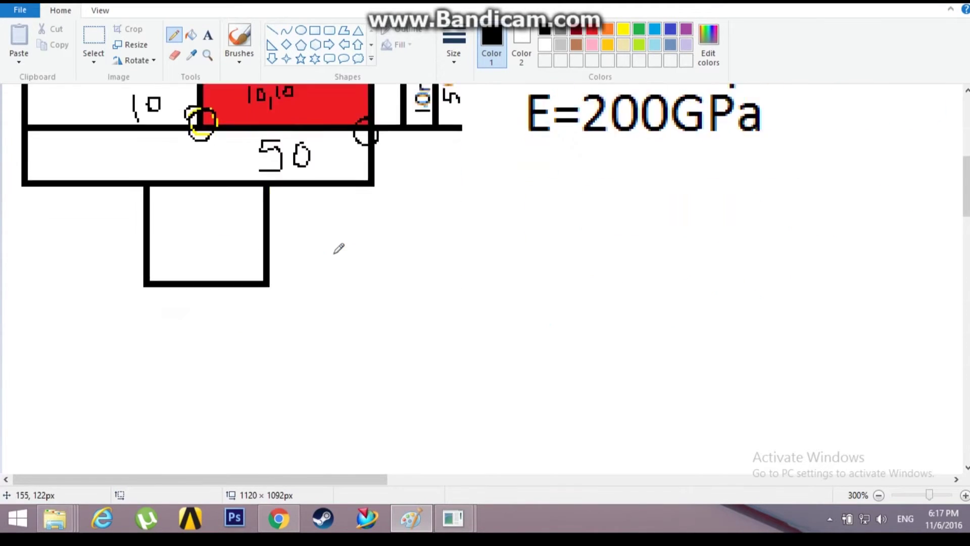
{"action": "left_click", "coordinate": [29, 239]}
{"action": "mouse_move", "coordinate": [28, 238]}
{"action": "left_mouse_down"}
{"action": "mouse_move", "coordinate": [49, 256]}
{"action": "mouse_move", "coordinate": [49, 240]}
{"action": "mouse_move", "coordinate": [52, 257]}
{"action": "mouse_move", "coordinate": [76, 266]}
{"action": "mouse_move", "coordinate": [81, 206]}
{"action": "mouse_move", "coordinate": [47, 201]}
{"action": "mouse_move", "coordinate": [51, 224]}
{"action": "mouse_move", "coordinate": [71, 207]}
{"action": "left_mouse_up"}
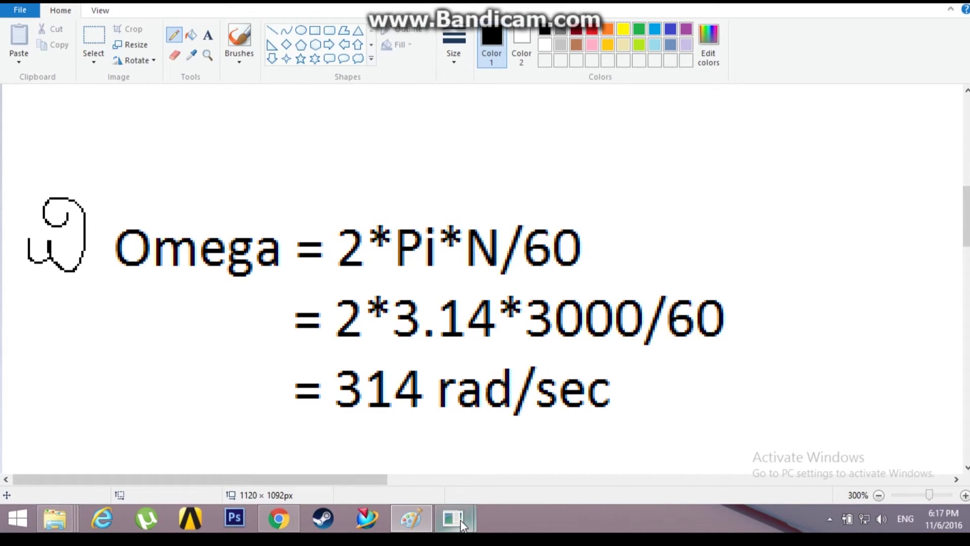
- Open the Global angular velocity dialog, with OMEGX, OMEGY and OMEGZ at 0, and select the OMEGY value
{"action": "mouse_move", "coordinate": [460, 520]}
{"action": "left_click", "coordinate": [491, 434]}
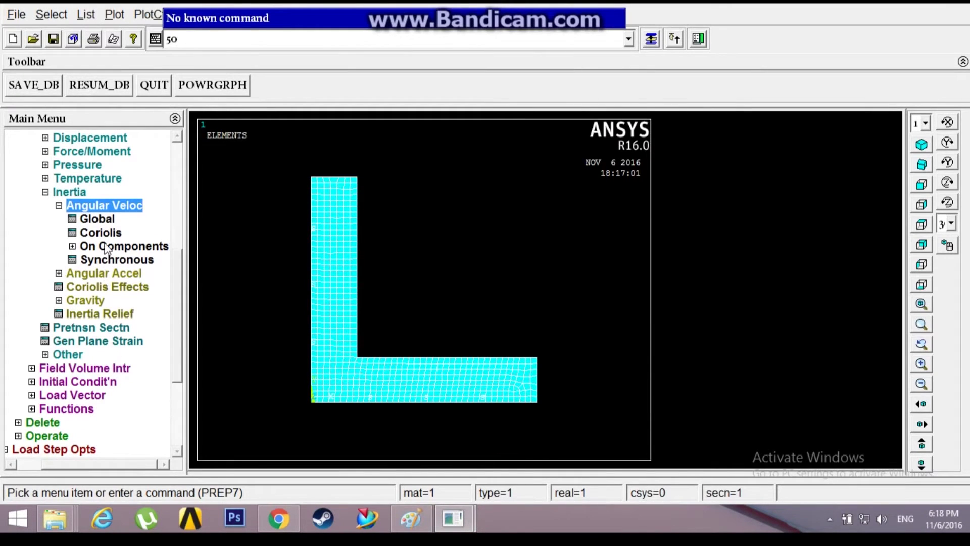
{"action": "left_click", "coordinate": [104, 221]}
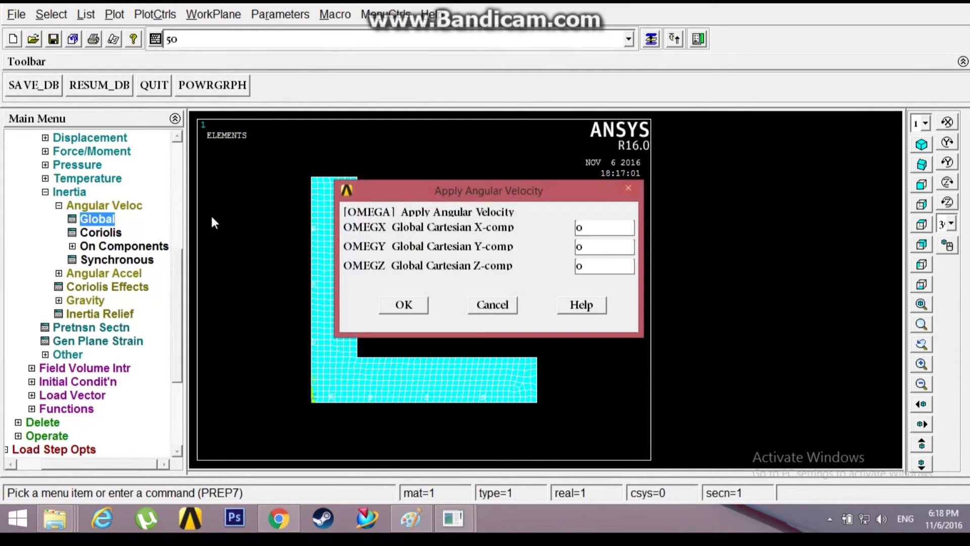
{"action": "double_click", "coordinate": [592, 244]}
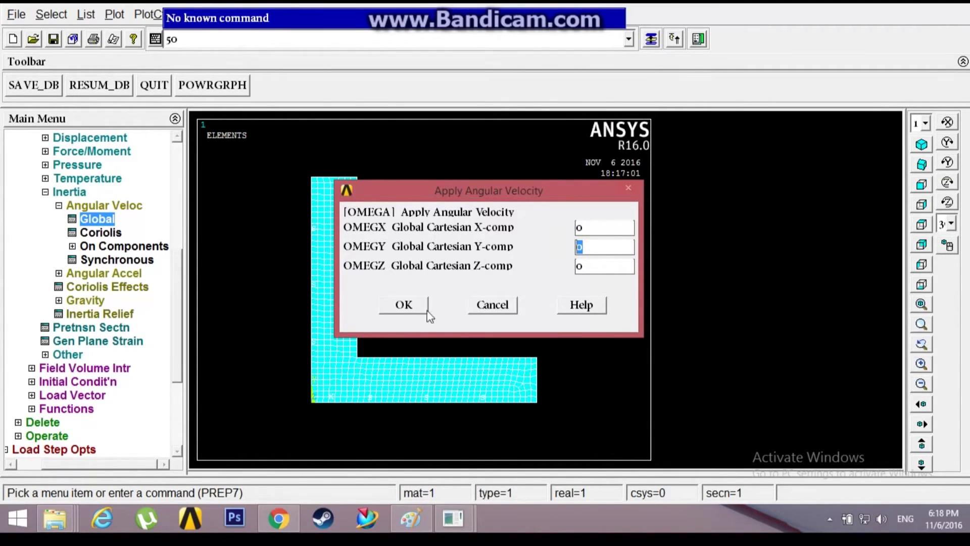
{"action": "left_click", "coordinate": [410, 518]}
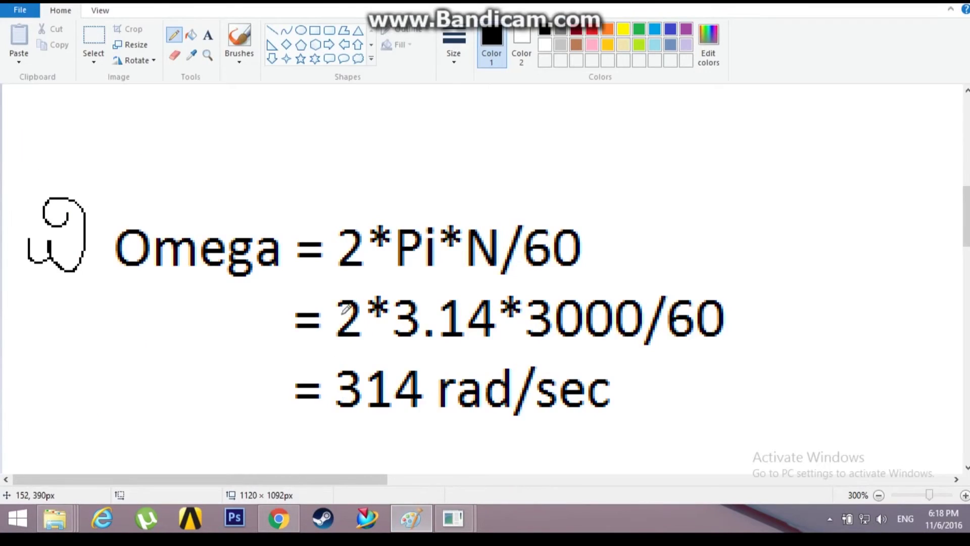
- Zoom the Paint sketch to 200% and pencil a vertical rotation axis plus a loop around the lower shaft
{"action": "scroll", "coordinate": [351, 287], "scroll_direction": "up", "scroll_amount": 5}
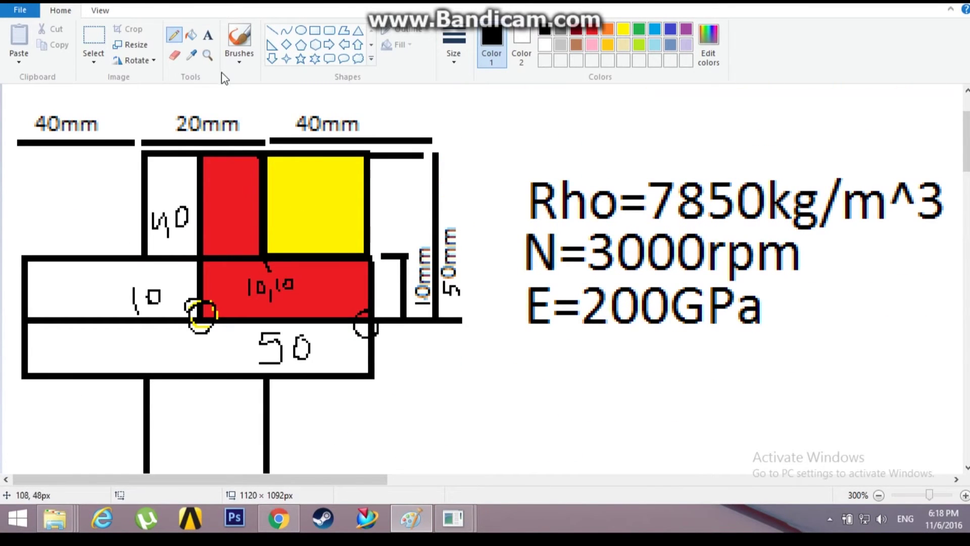
{"action": "left_click", "coordinate": [207, 55]}
{"action": "right_click", "coordinate": [261, 163]}
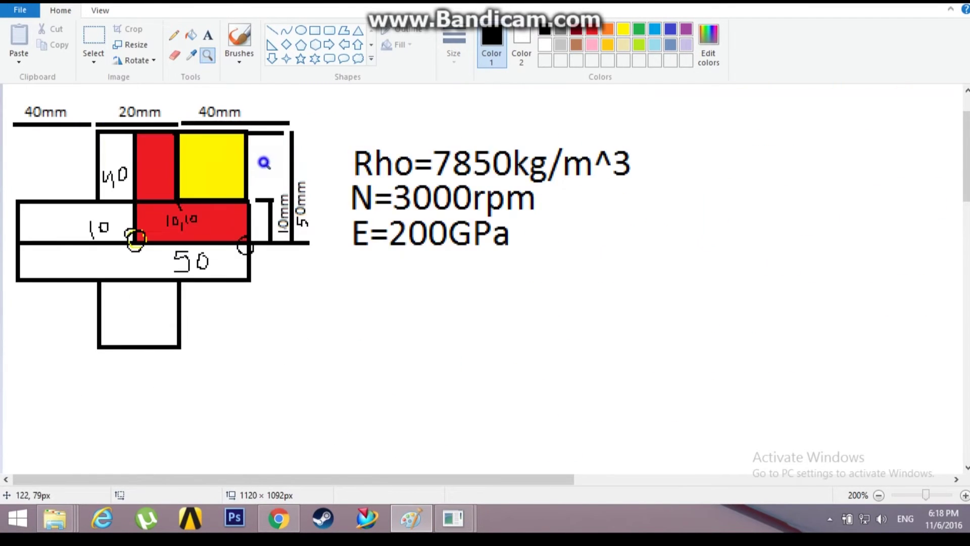
{"action": "left_click", "coordinate": [173, 33]}
{"action": "left_click_drag", "start_coordinate": [134, 90], "coordinate": [133, 279]}
{"action": "left_click_drag", "start_coordinate": [140, 321], "coordinate": [143, 392]}
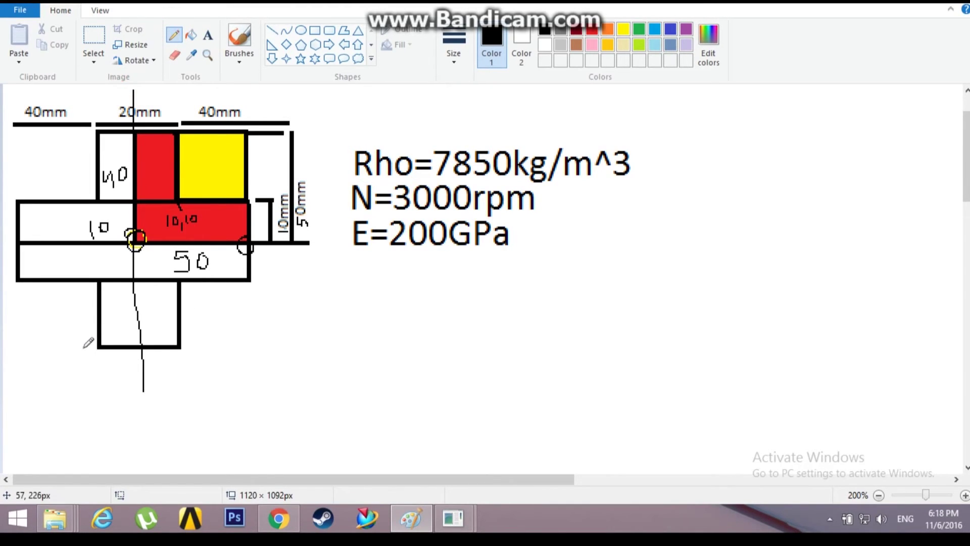
{"action": "left_click_drag", "start_coordinate": [82, 350], "coordinate": [76, 402]}
{"action": "mouse_move", "coordinate": [125, 427]}
{"action": "left_mouse_down"}
{"action": "mouse_move", "coordinate": [232, 405]}
{"action": "mouse_move", "coordinate": [207, 361]}
{"action": "mouse_move", "coordinate": [179, 349]}
{"action": "left_mouse_up"}
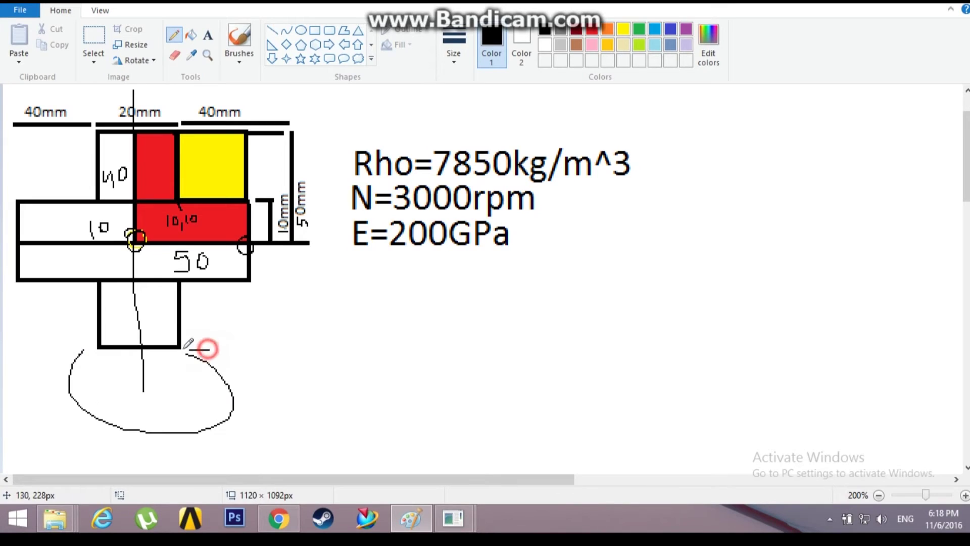
{"action": "left_click_drag", "start_coordinate": [190, 383], "coordinate": [178, 351]}
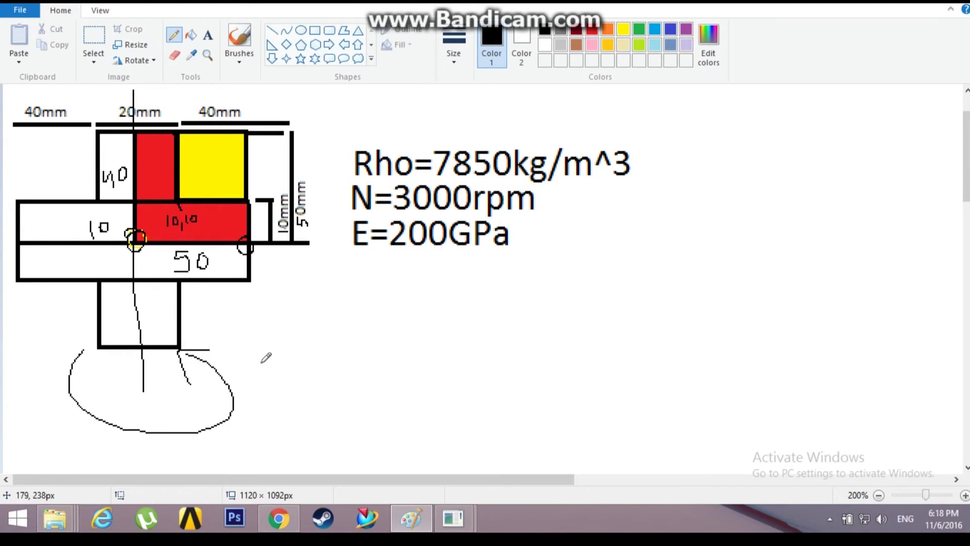
- Set OMEGY to 314 in Apply Angular Velocity and apply it
{"action": "mouse_move", "coordinate": [453, 519]}
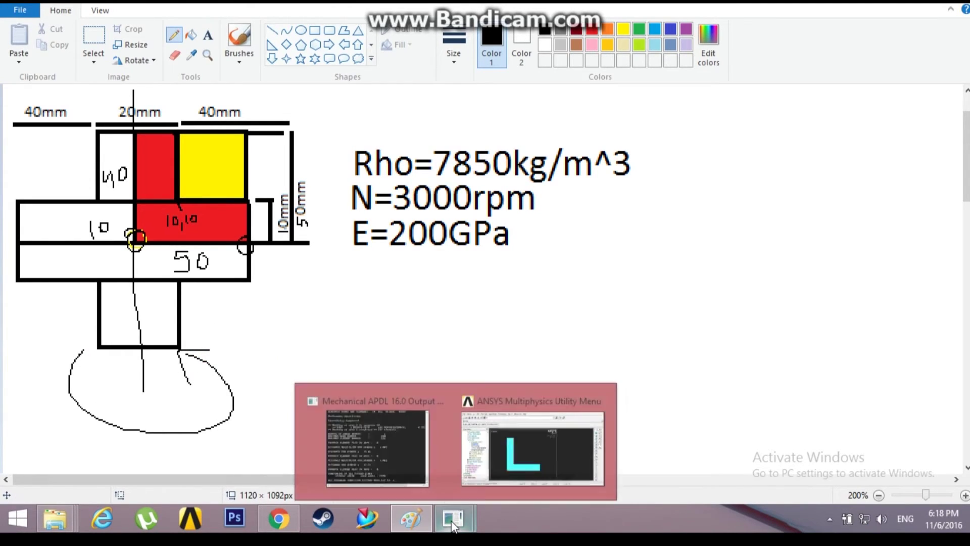
{"action": "left_click", "coordinate": [485, 462]}
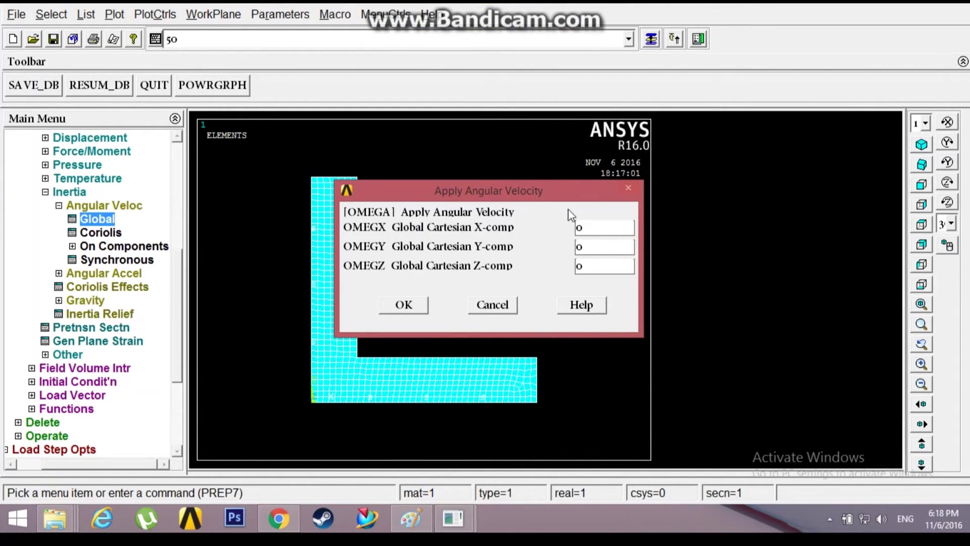
{"action": "left_click_drag", "start_coordinate": [572, 196], "coordinate": [578, 178]}
{"action": "left_click", "coordinate": [601, 225]}
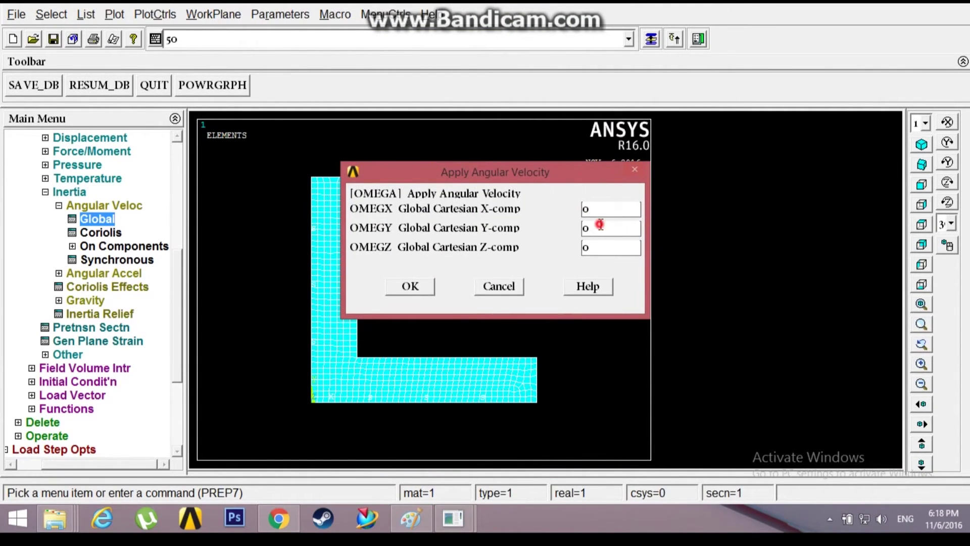
{"action": "key", "text": "BackSpace"}
{"action": "left_click", "coordinate": [417, 282]}
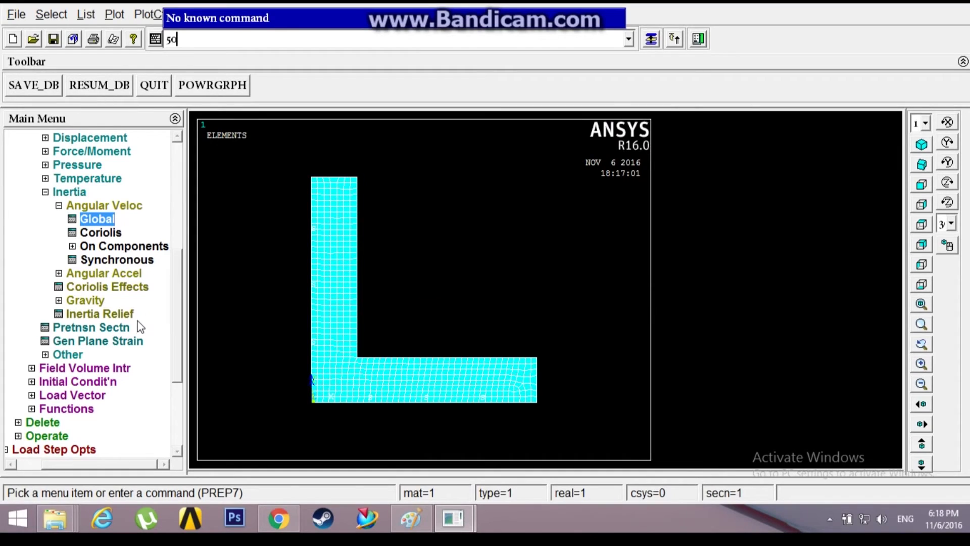
- Collapse the Inertia options and expand the Solution branch of the Main Menu
{"action": "left_click", "coordinate": [48, 192]}
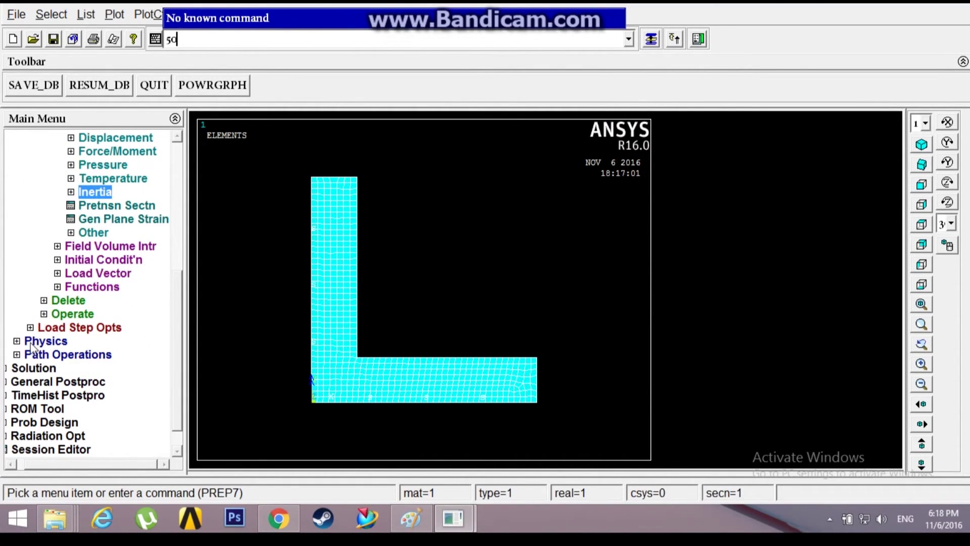
{"action": "left_click", "coordinate": [27, 369]}
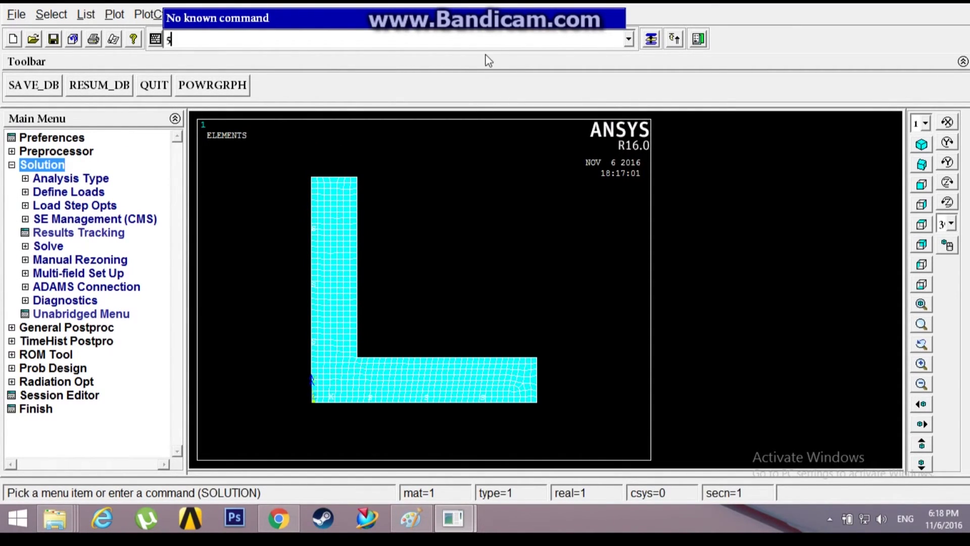
{"action": "key", "text": "BackSpace"}
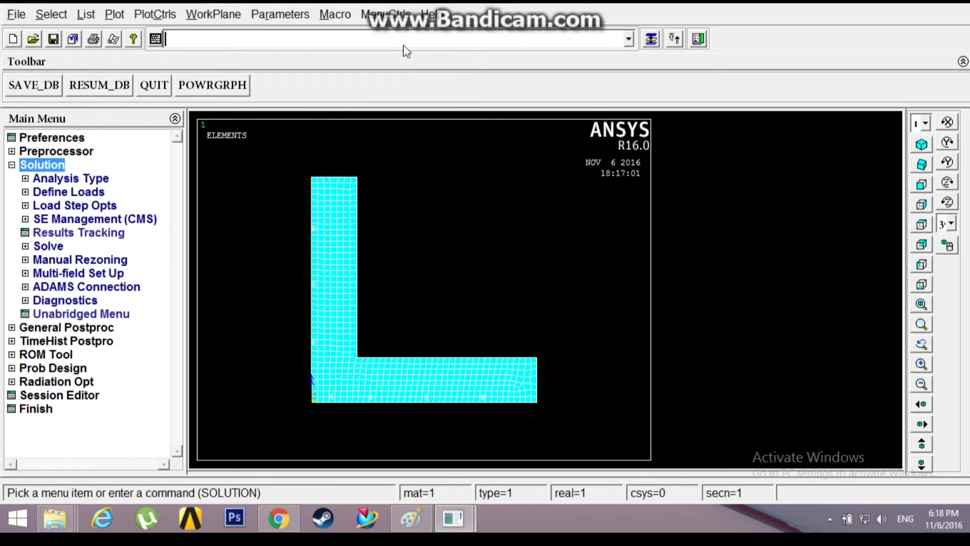
{"action": "left_click", "coordinate": [171, 19]}
- Set Periodic/Cyclic symmetry expansion to Reflect about XZ, showing the full T-shaped section
{"action": "mouse_move", "coordinate": [188, 110]}
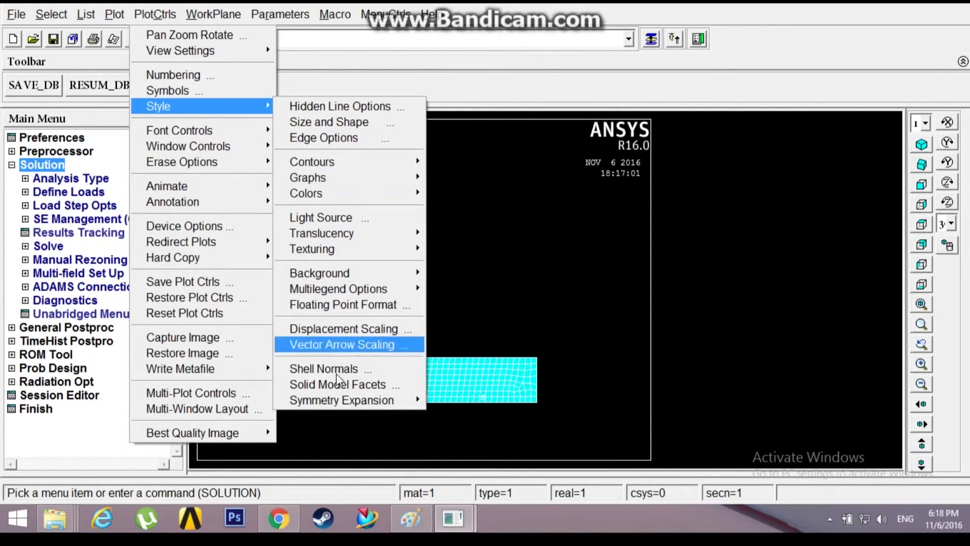
{"action": "mouse_move", "coordinate": [398, 401]}
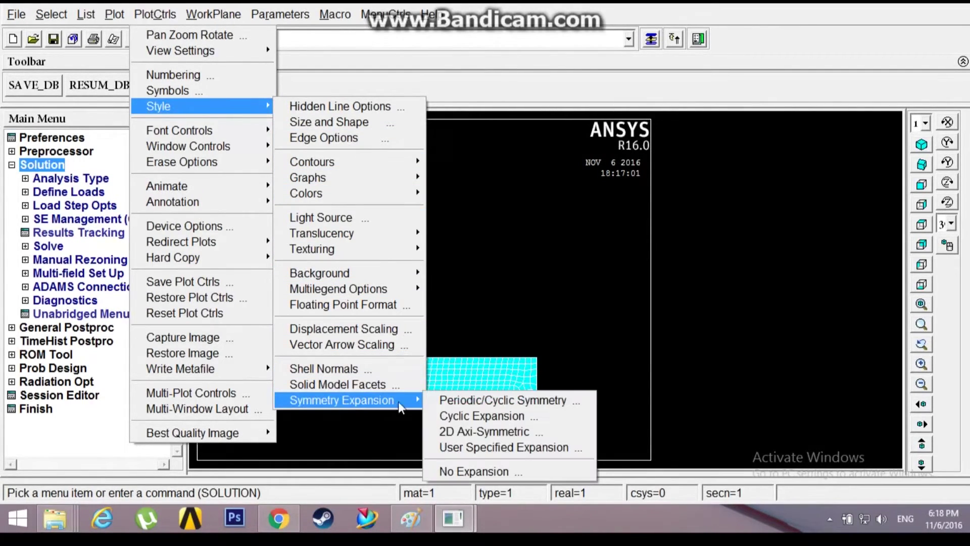
{"action": "left_click", "coordinate": [460, 405]}
{"action": "left_click_drag", "start_coordinate": [520, 153], "coordinate": [665, 53]}
{"action": "left_click_drag", "start_coordinate": [565, 365], "coordinate": [568, 158]}
{"action": "left_click_drag", "start_coordinate": [548, 49], "coordinate": [546, 8]}
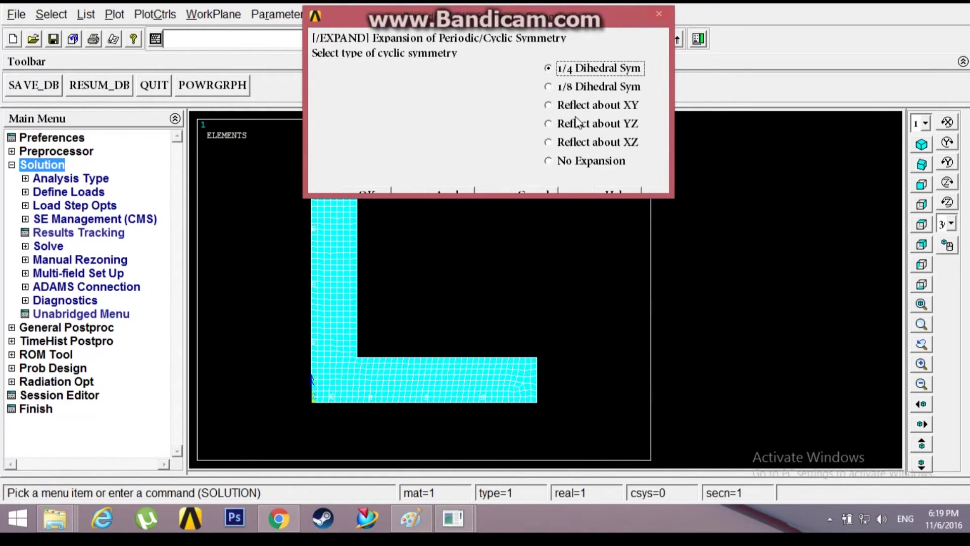
{"action": "left_click", "coordinate": [549, 143]}
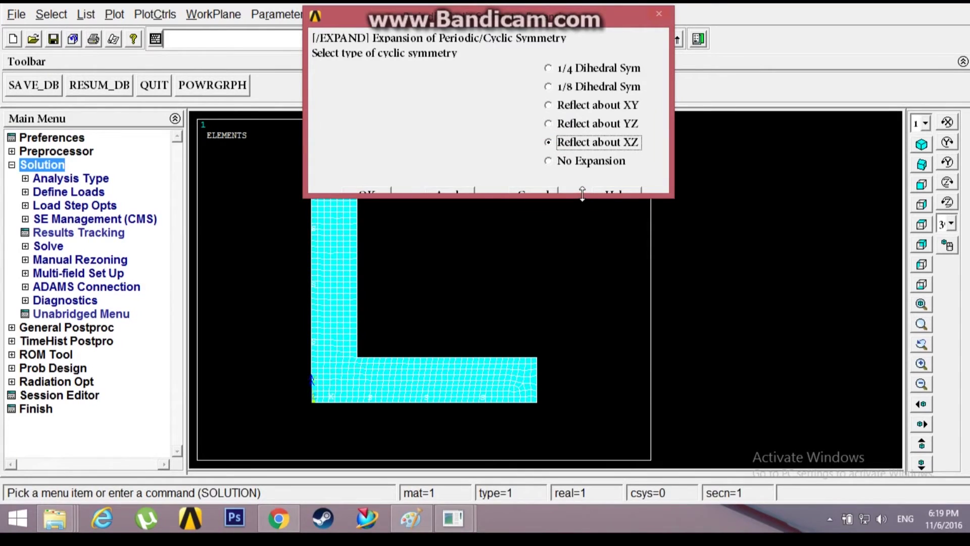
{"action": "left_click_drag", "start_coordinate": [582, 194], "coordinate": [578, 218]}
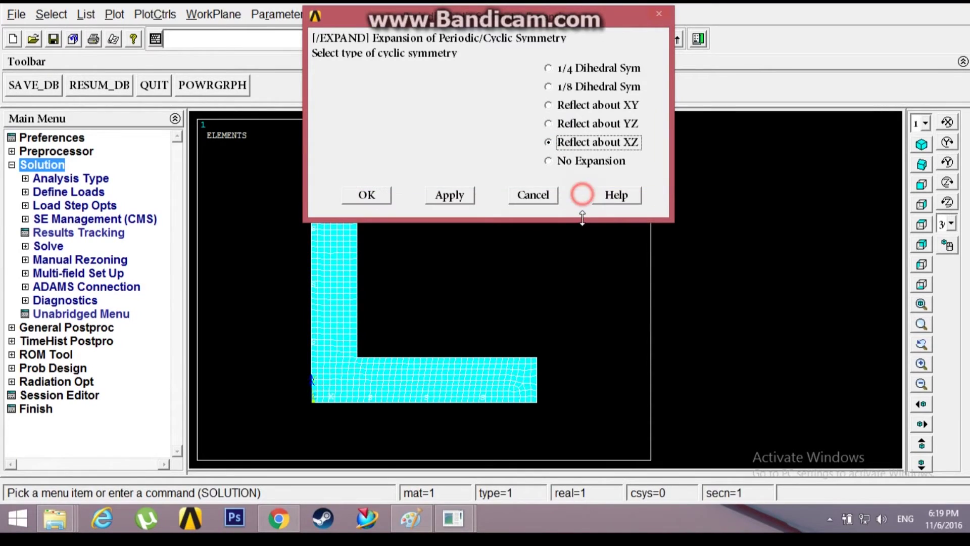
{"action": "left_click", "coordinate": [368, 196]}
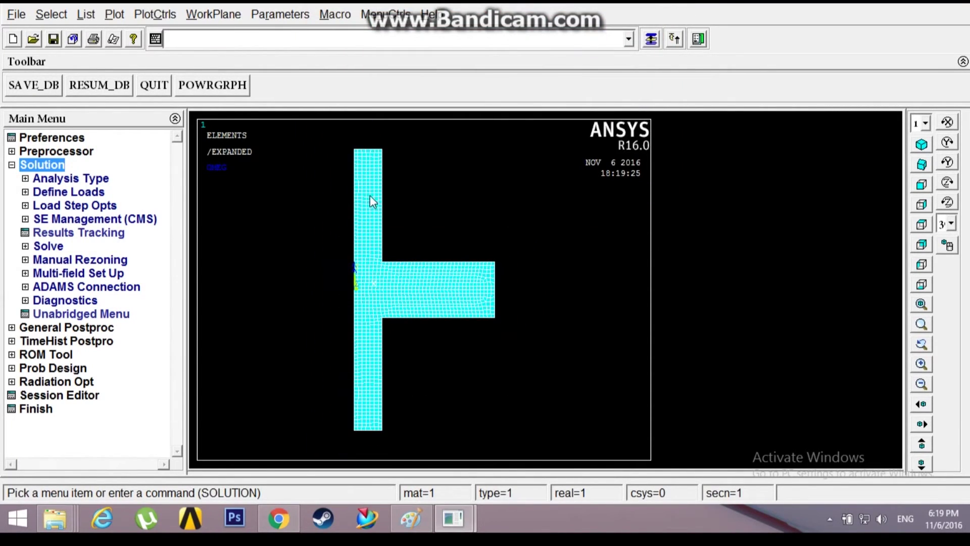
- Apply a 3/4 2D axisymmetric expansion, revolving the section into a 3D flywheel
{"action": "left_click", "coordinate": [155, 14]}
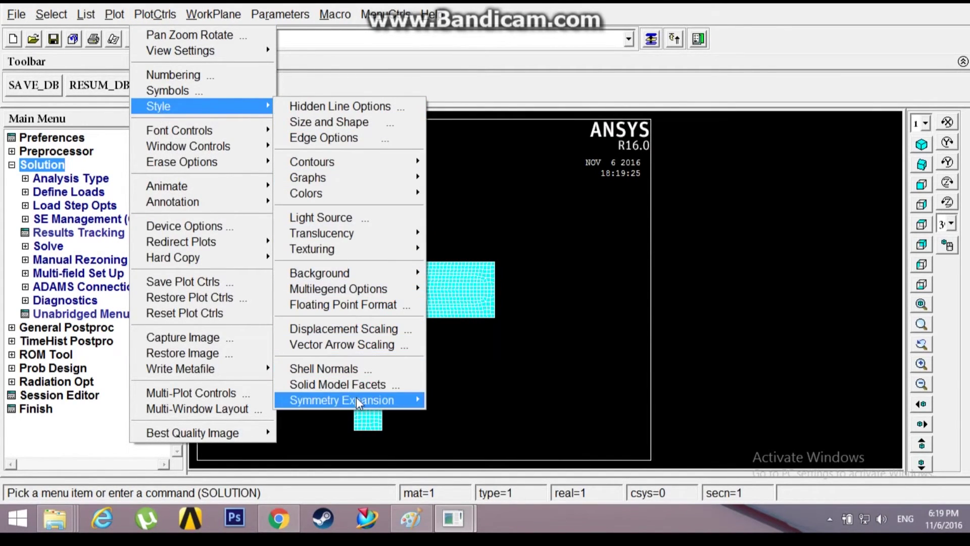
{"action": "mouse_move", "coordinate": [366, 401]}
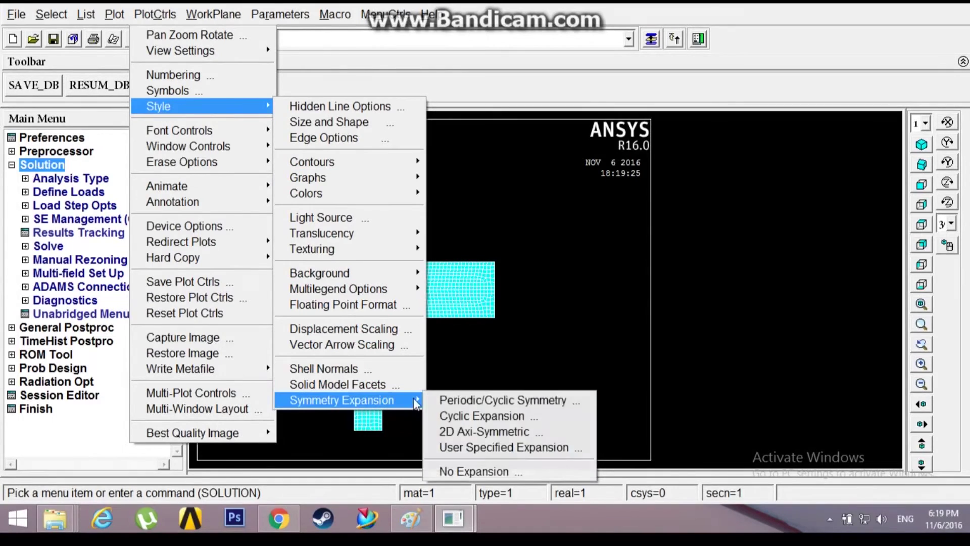
{"action": "left_click", "coordinate": [453, 429]}
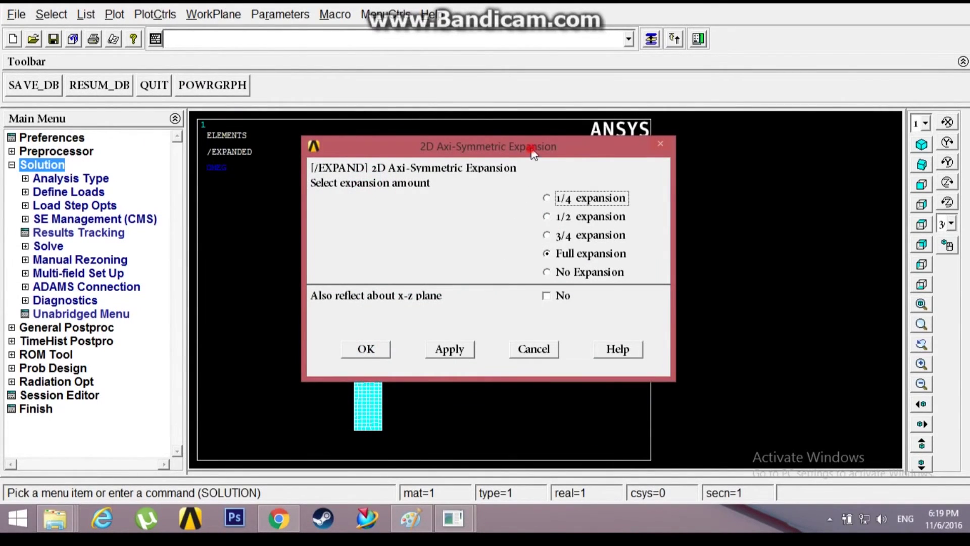
{"action": "left_click_drag", "start_coordinate": [531, 146], "coordinate": [705, 11]}
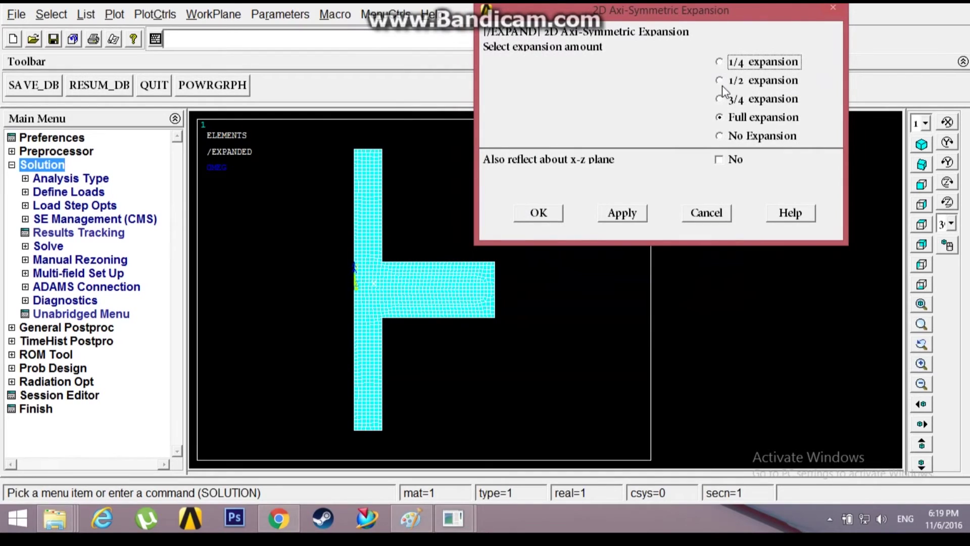
{"action": "left_click", "coordinate": [722, 101]}
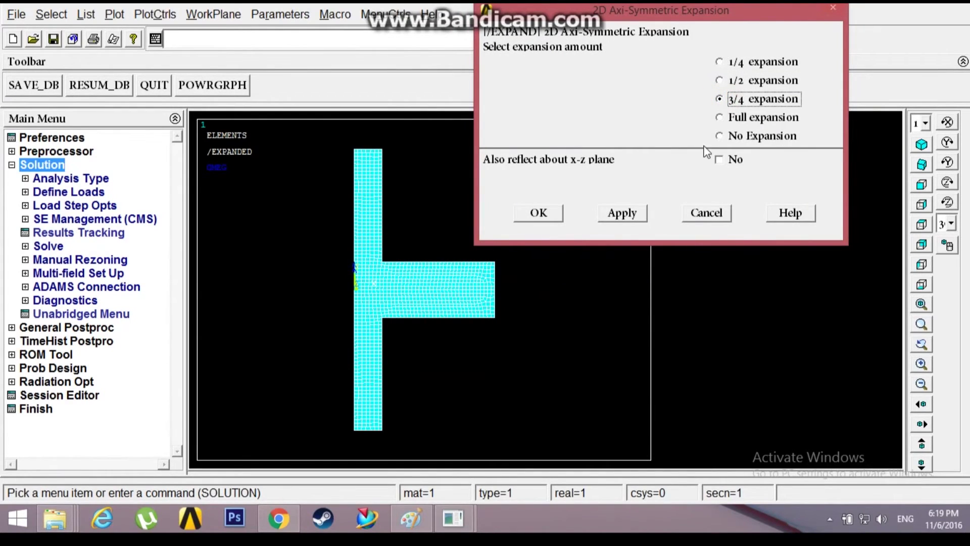
{"action": "left_click", "coordinate": [558, 213]}
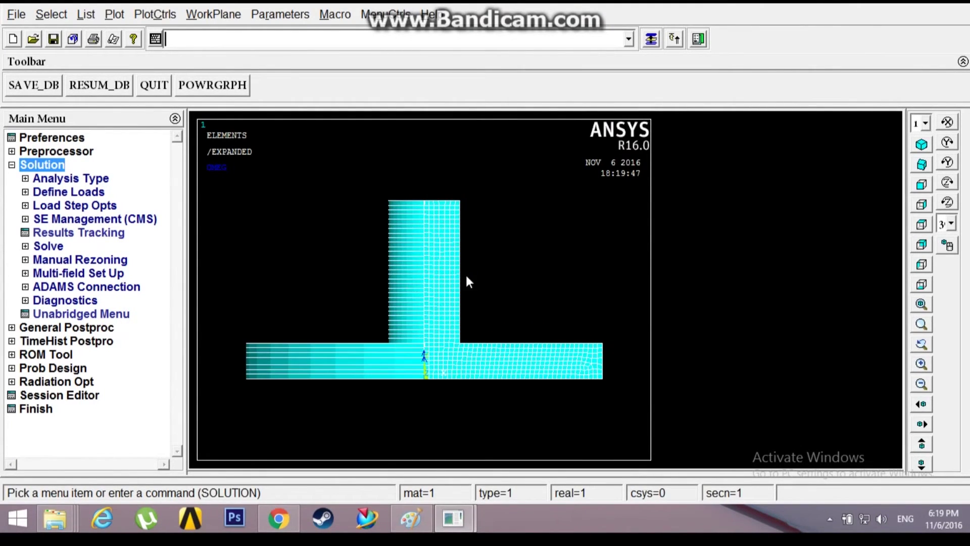
{"action": "left_click", "coordinate": [922, 147]}
- View the expanded flywheel isometrically and solve the current load step to completion
{"action": "left_click", "coordinate": [922, 164]}
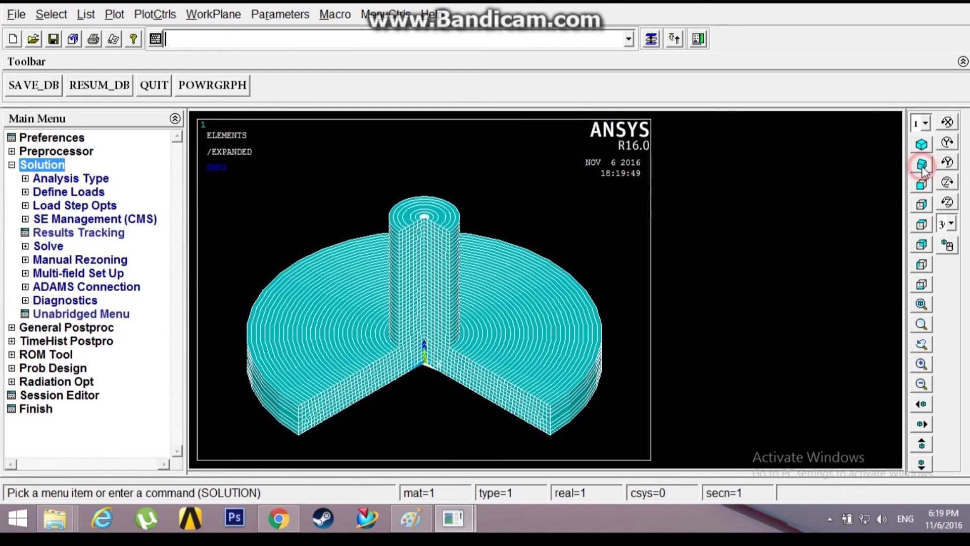
{"action": "left_click", "coordinate": [921, 146]}
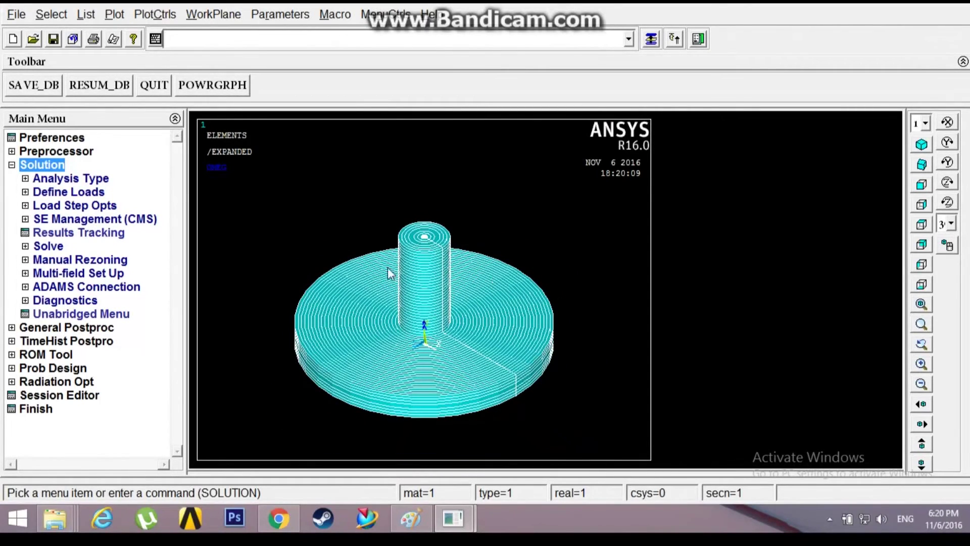
{"action": "left_click", "coordinate": [45, 246]}
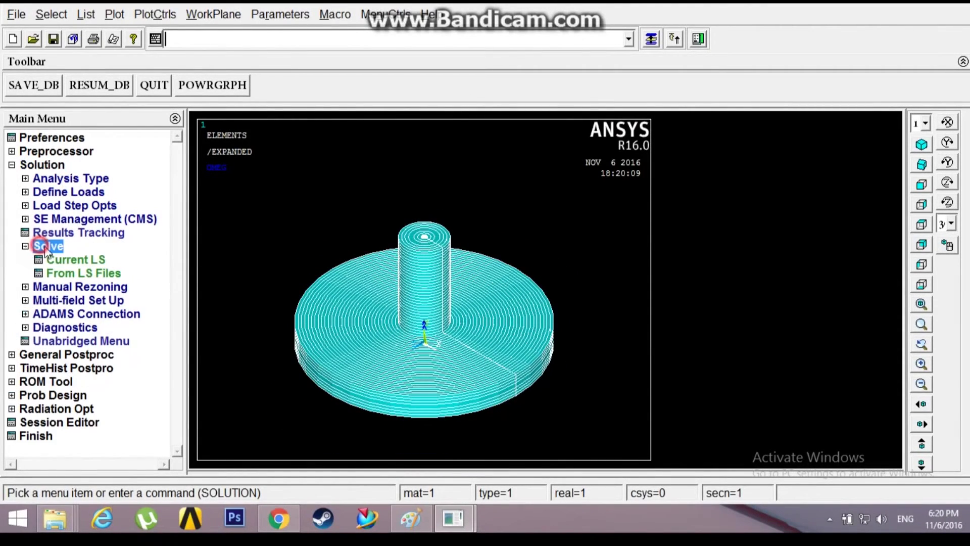
{"action": "left_click", "coordinate": [71, 259]}
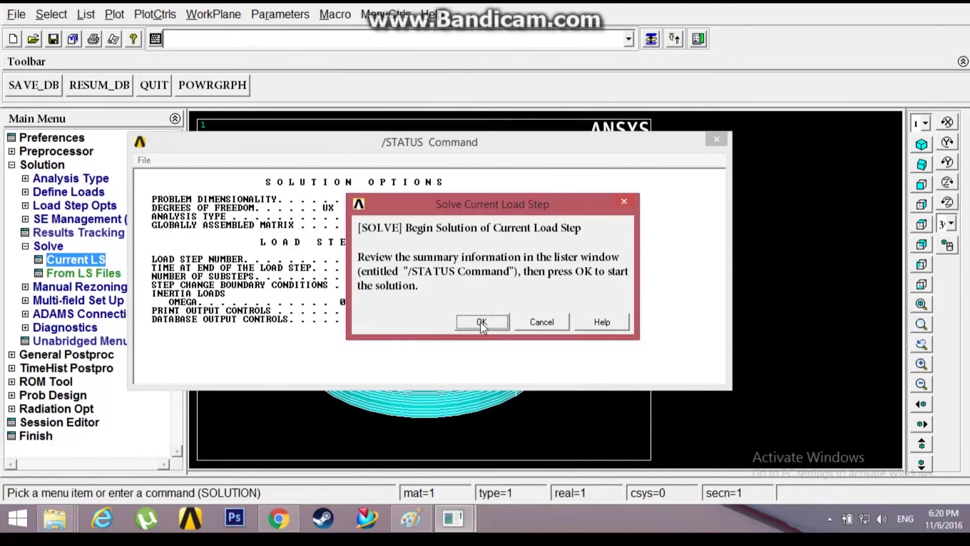
{"action": "left_click", "coordinate": [482, 322]}
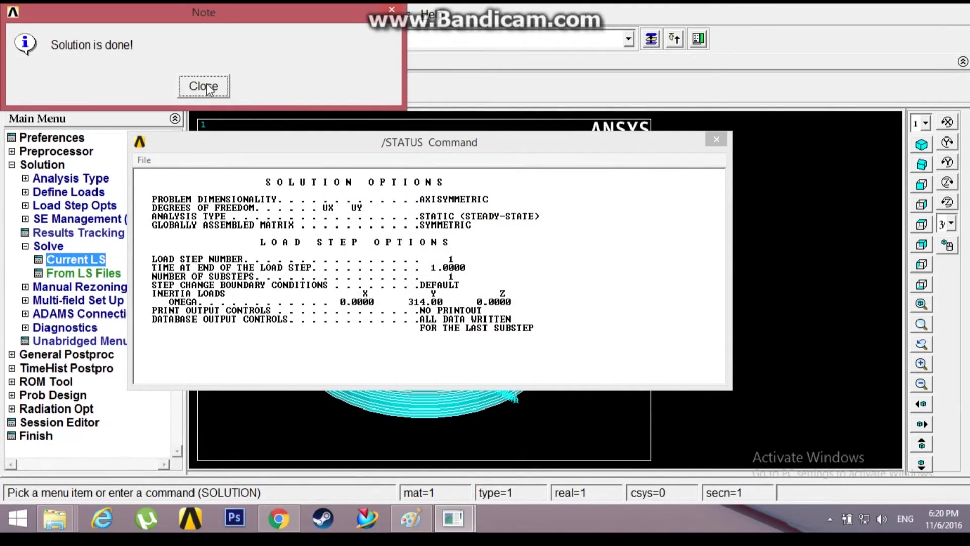
{"action": "left_click", "coordinate": [206, 89]}
{"action": "left_click", "coordinate": [709, 143]}
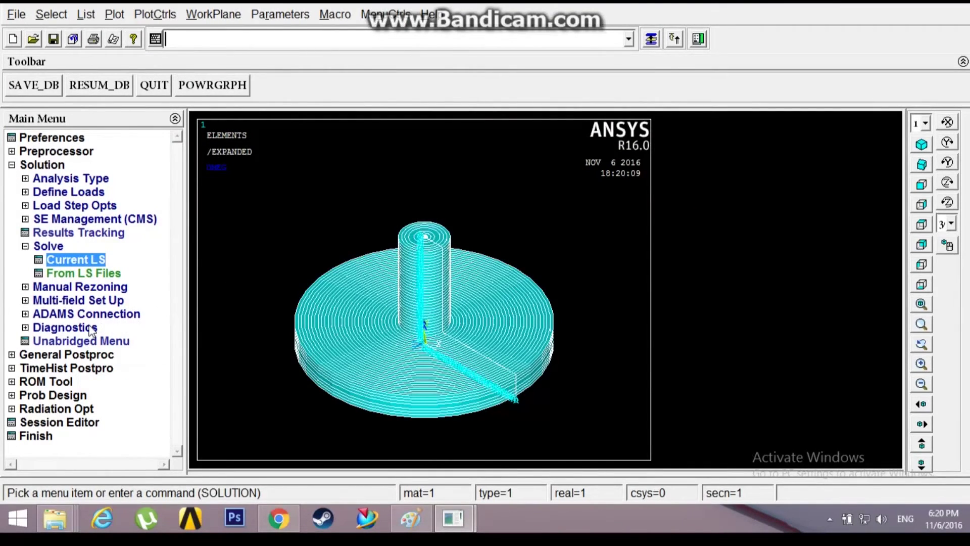
{"action": "left_click", "coordinate": [25, 246]}
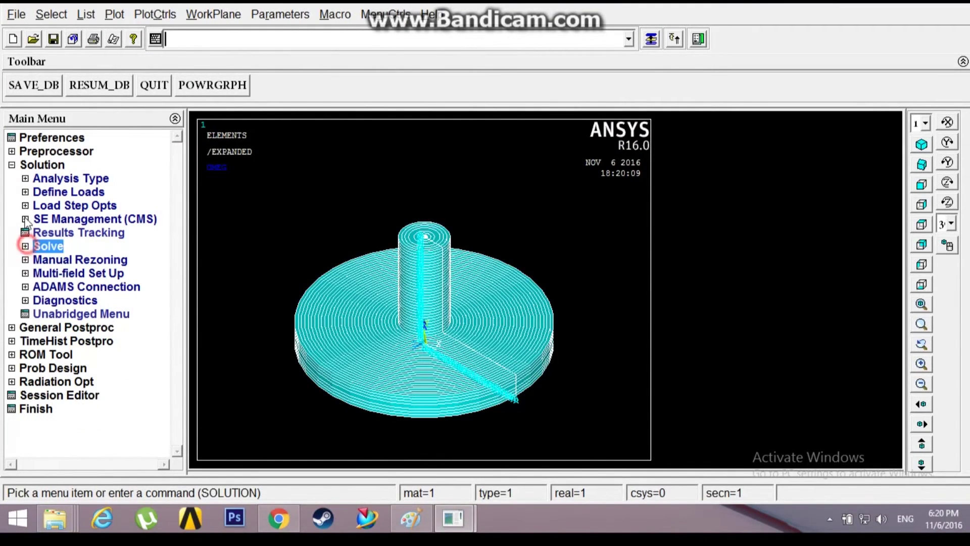
- Plot the deformed shape only in General Postproc, showing DMX 85.9911
{"action": "left_click", "coordinate": [12, 165]}
{"action": "left_click", "coordinate": [12, 179]}
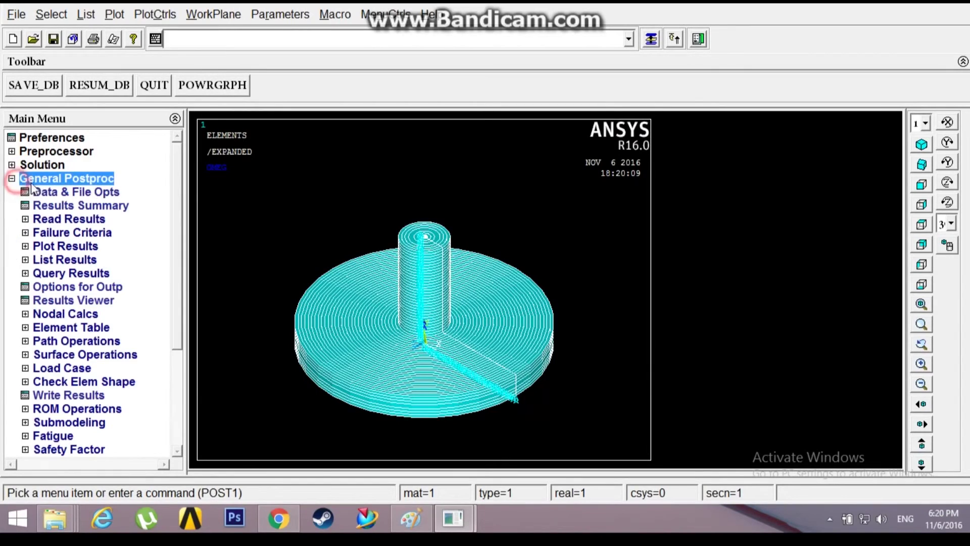
{"action": "left_click", "coordinate": [59, 247]}
{"action": "left_click", "coordinate": [69, 260]}
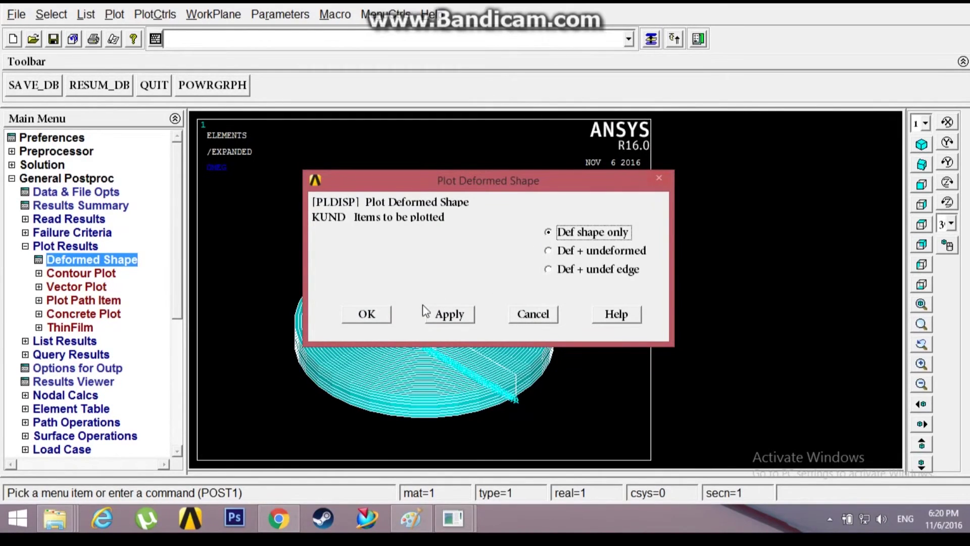
{"action": "left_click", "coordinate": [367, 313]}
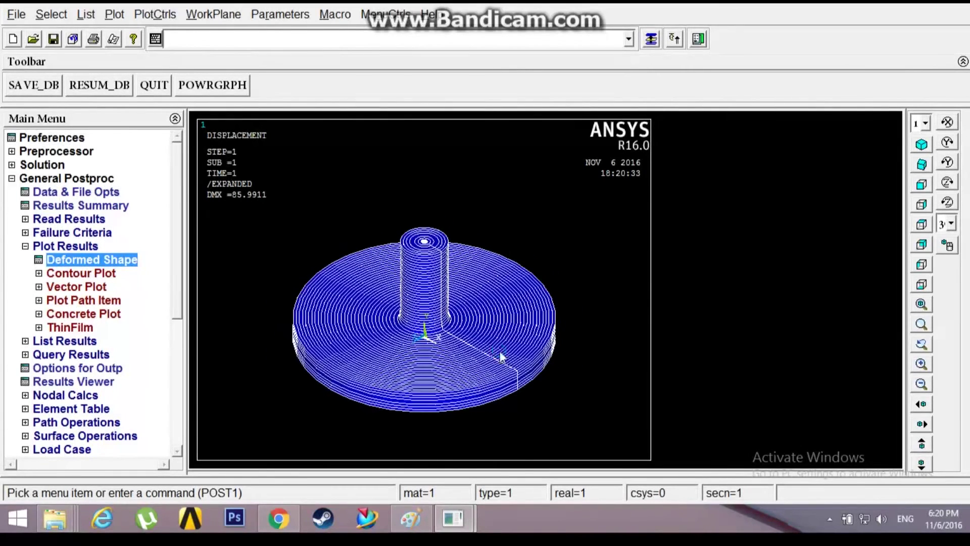
{"action": "left_click", "coordinate": [161, 14]}
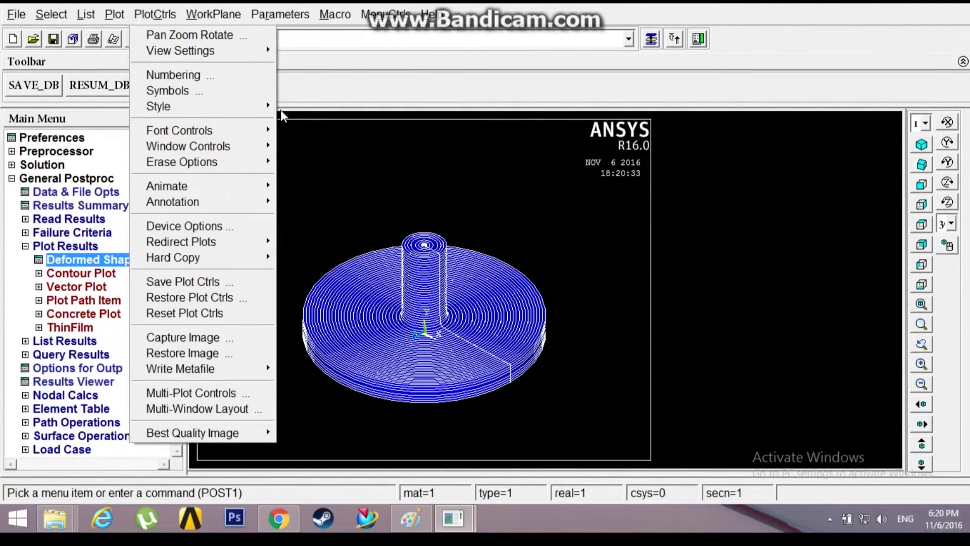
- Set the 2D axisymmetric expansion to No Expansion to replot the plain L-section
{"action": "mouse_move", "coordinate": [261, 108]}
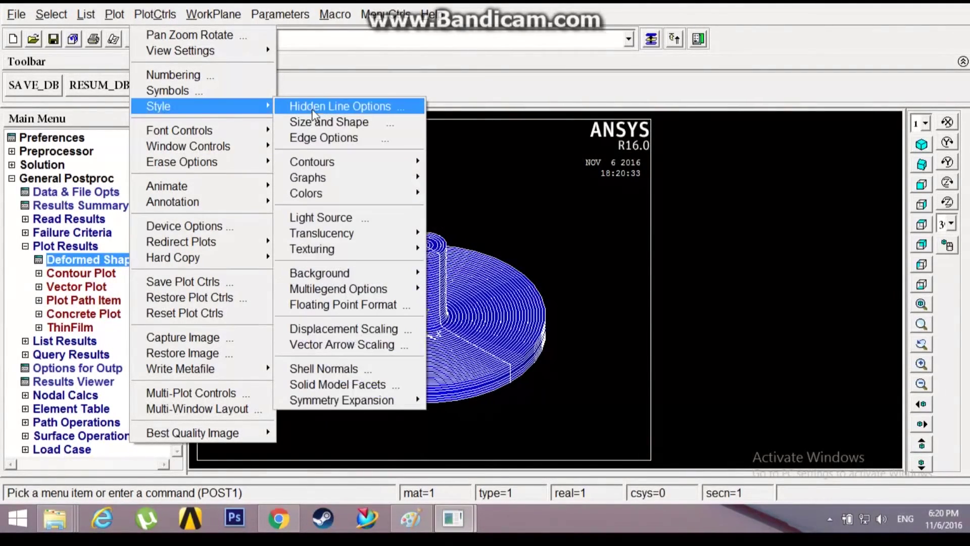
{"action": "mouse_move", "coordinate": [327, 395]}
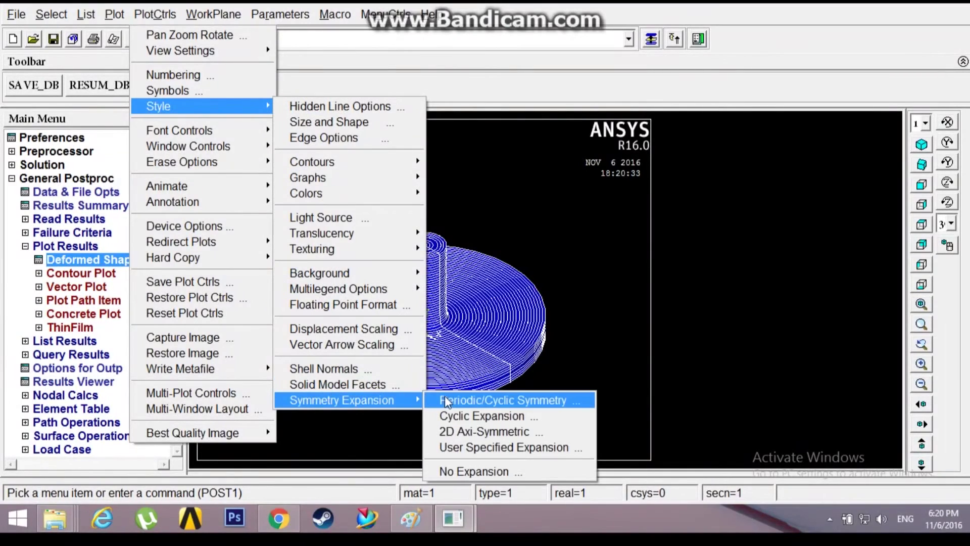
{"action": "left_click", "coordinate": [480, 431]}
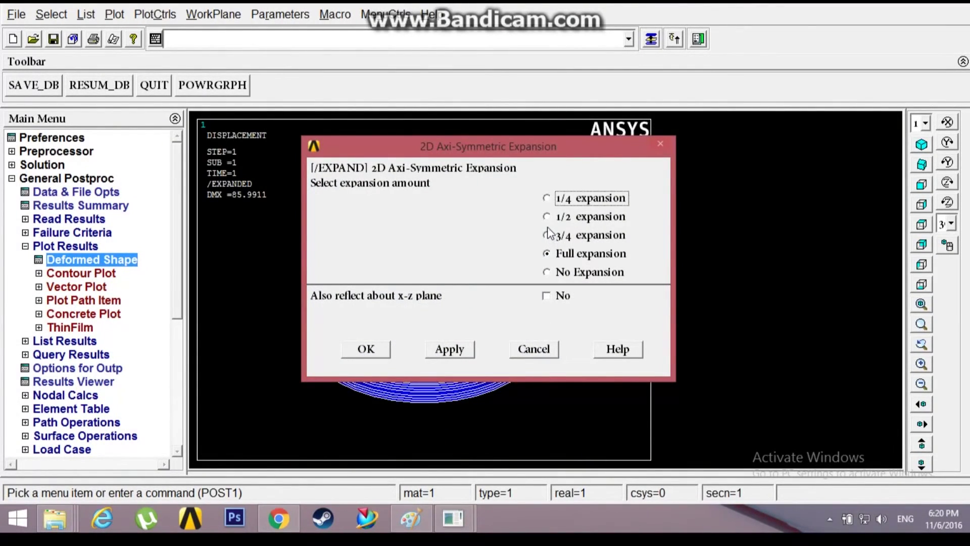
{"action": "left_click", "coordinate": [546, 272]}
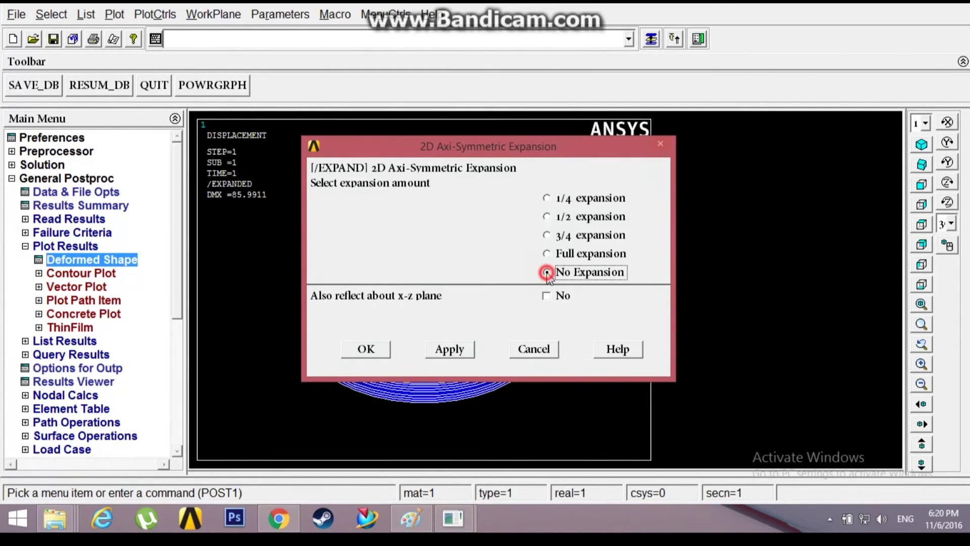
{"action": "left_click", "coordinate": [389, 348]}
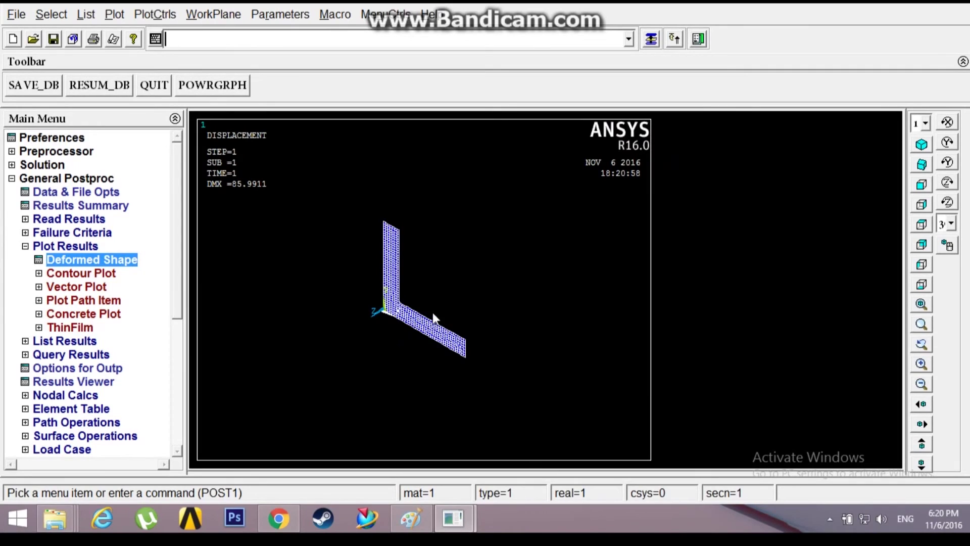
- In front view, plot the deformed shape together with the undeformed outline
{"action": "left_click", "coordinate": [922, 185]}
{"action": "scroll", "coordinate": [374, 332], "scroll_direction": "up", "scroll_amount": 3}
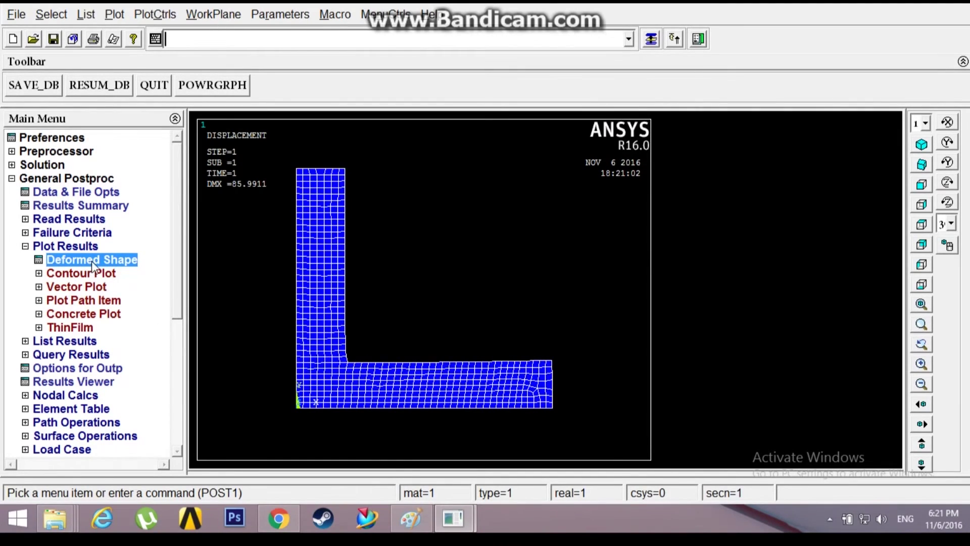
{"action": "left_click", "coordinate": [550, 250]}
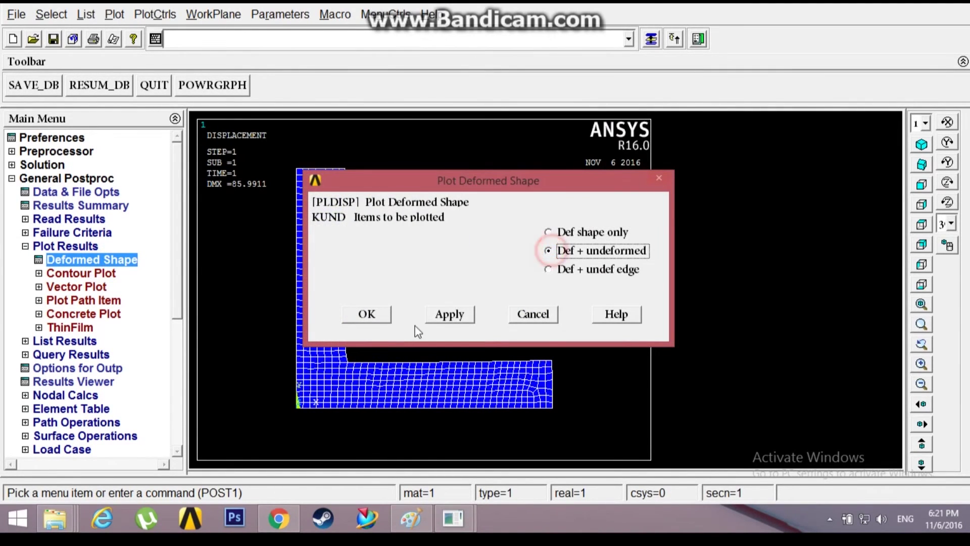
{"action": "left_click", "coordinate": [367, 314]}
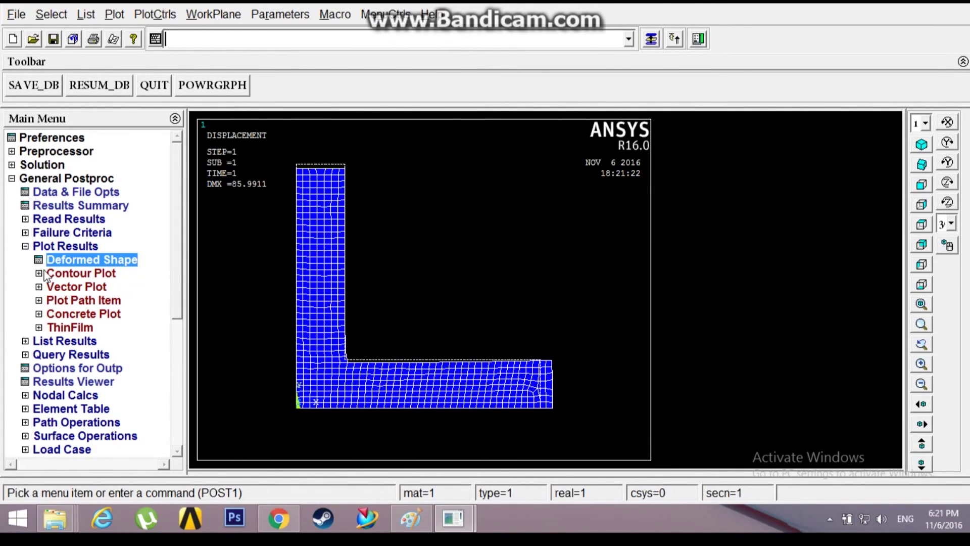
{"action": "left_click", "coordinate": [45, 273]}
- Plot the total displacement (vector sum) contour of the flywheel section
{"action": "left_click", "coordinate": [66, 288]}
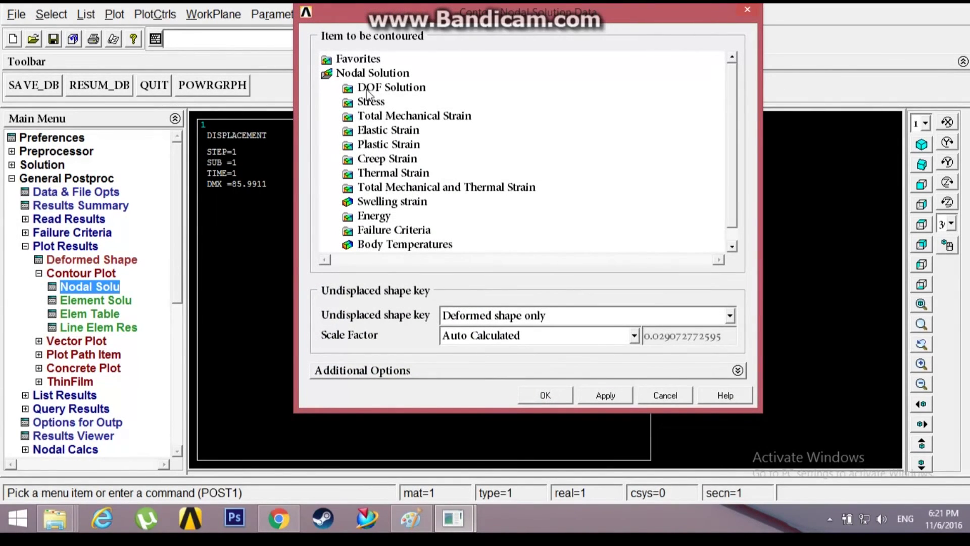
{"action": "left_click", "coordinate": [369, 89]}
{"action": "left_click", "coordinate": [383, 103]}
{"action": "left_click", "coordinate": [392, 128]}
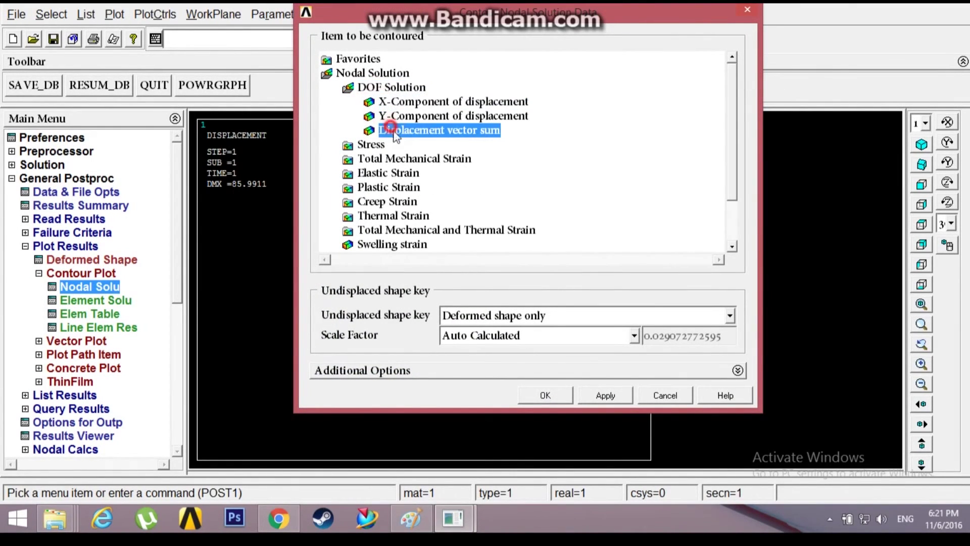
{"action": "left_click", "coordinate": [540, 396]}
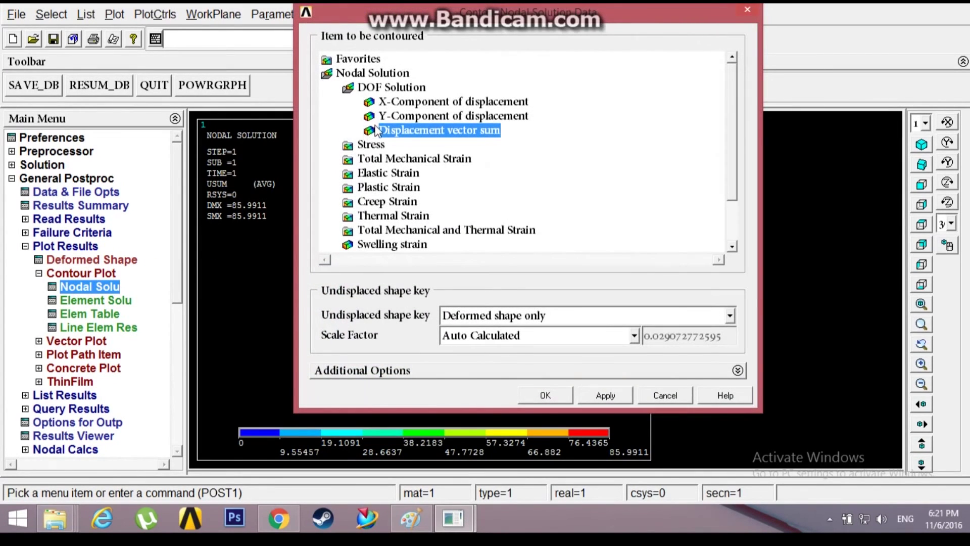
- Replace it with an X-component stress (SX) contour ranging from 3892.98 to 0.110E+07
{"action": "left_click", "coordinate": [371, 145]}
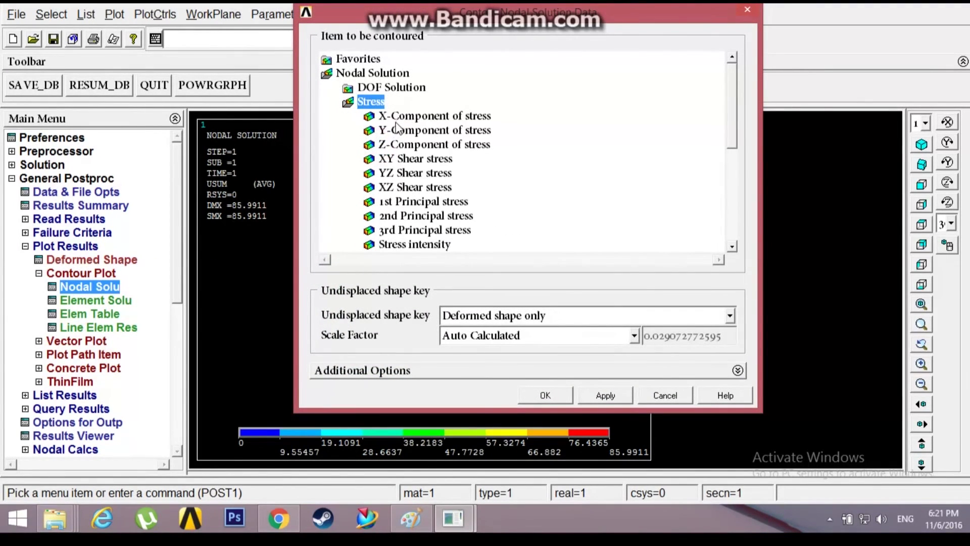
{"action": "left_click", "coordinate": [394, 116]}
{"action": "left_click", "coordinate": [550, 395]}
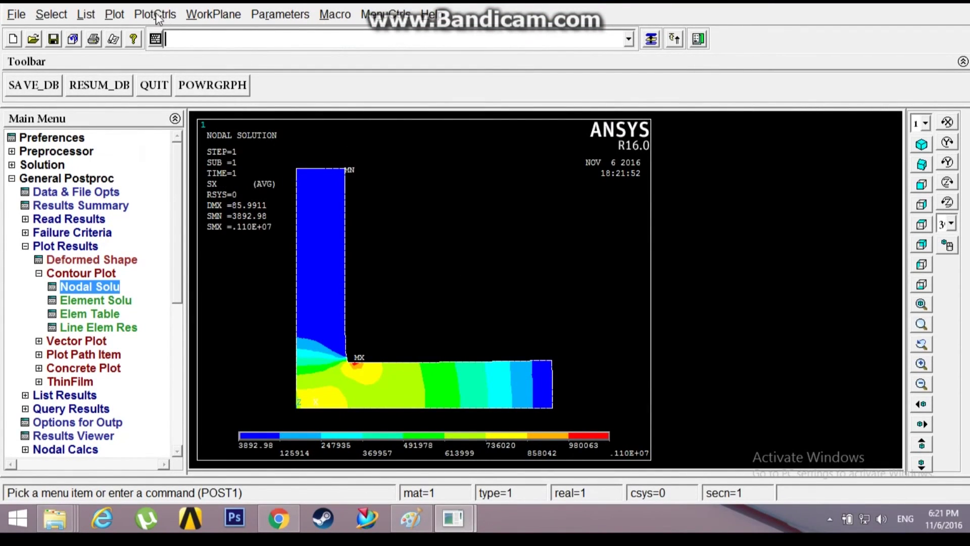
{"action": "left_click", "coordinate": [156, 13]}
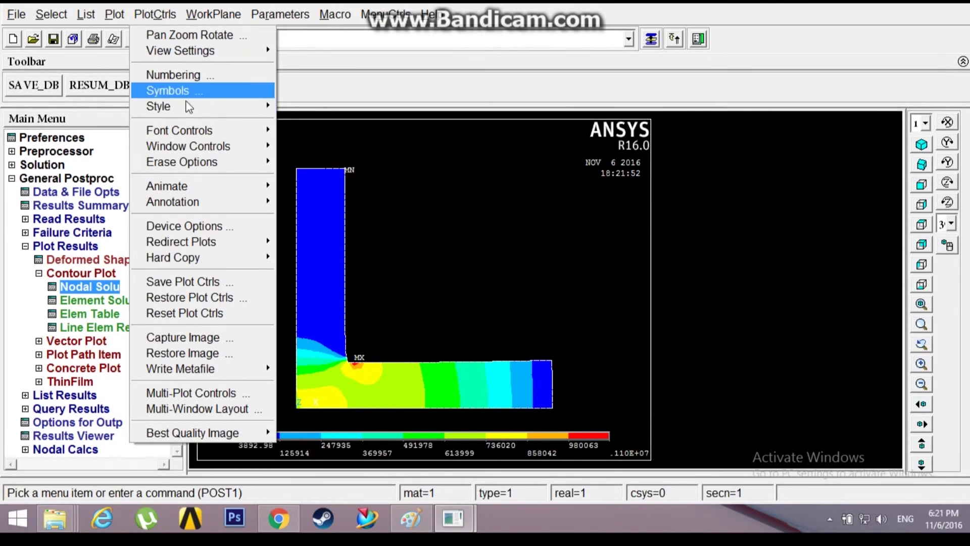
- Expand the 2D SX results a full 360 degrees and view the revolved flywheel isometrically
{"action": "mouse_move", "coordinate": [262, 105]}
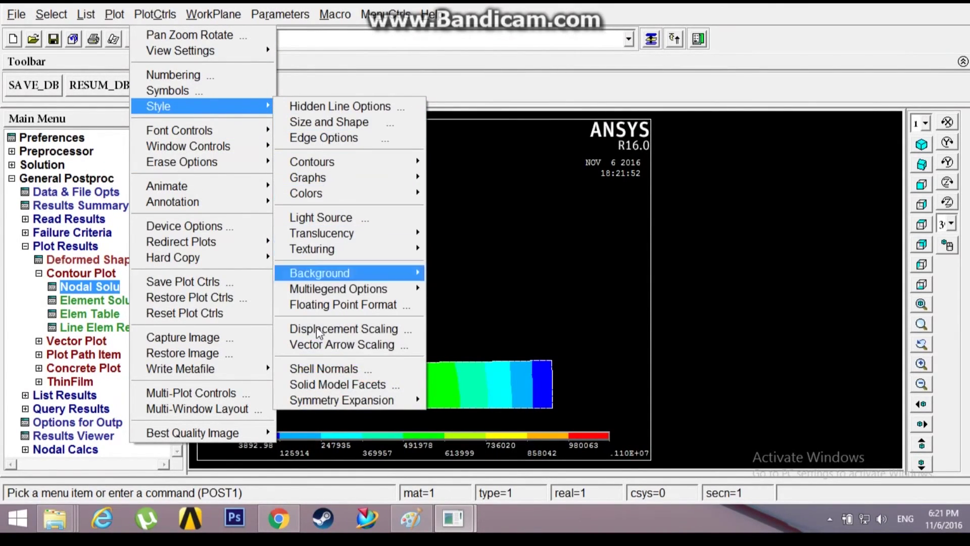
{"action": "mouse_move", "coordinate": [349, 402]}
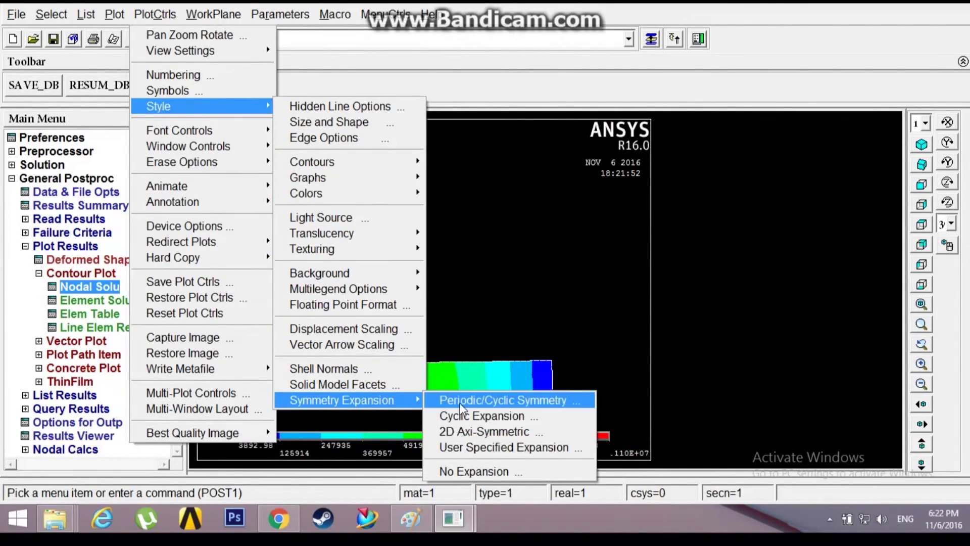
{"action": "left_click", "coordinate": [464, 429]}
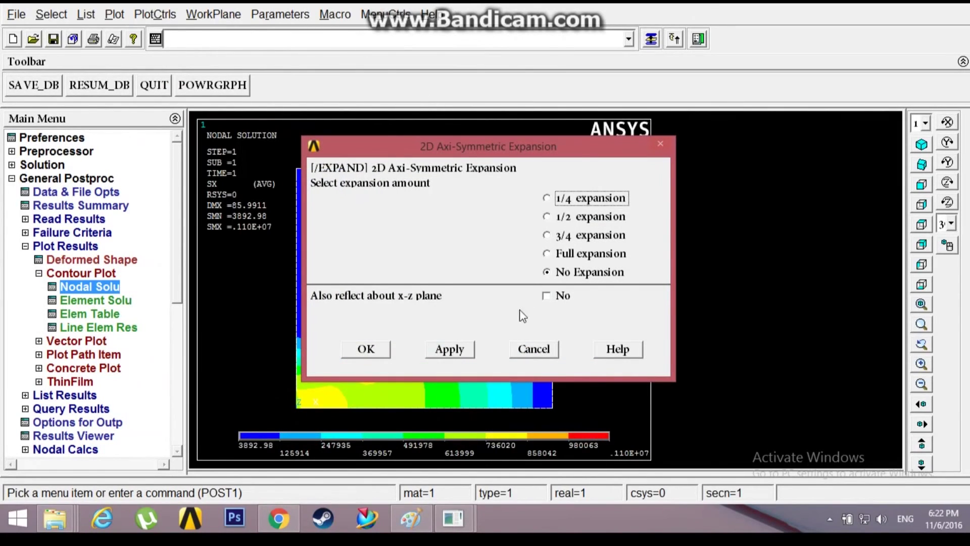
{"action": "left_click", "coordinate": [546, 254]}
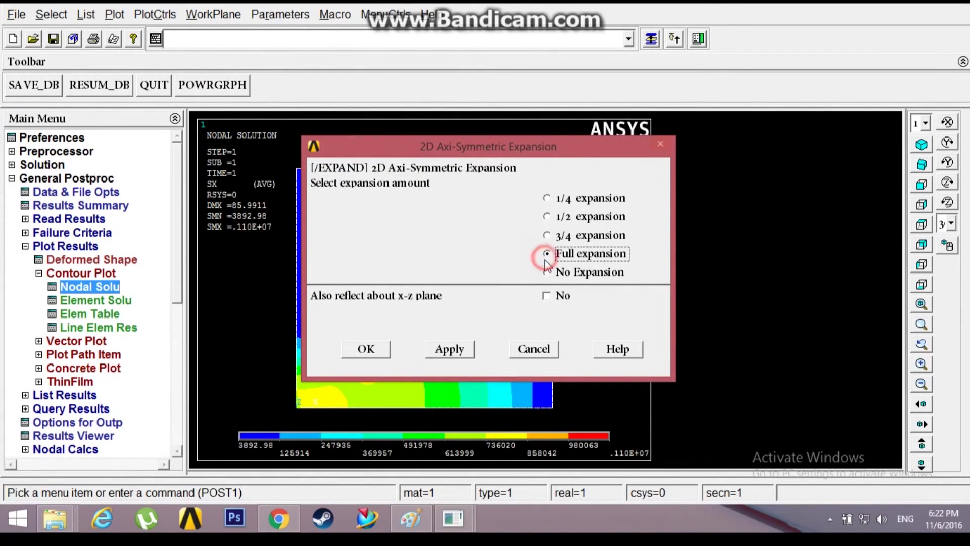
{"action": "left_click", "coordinate": [384, 349]}
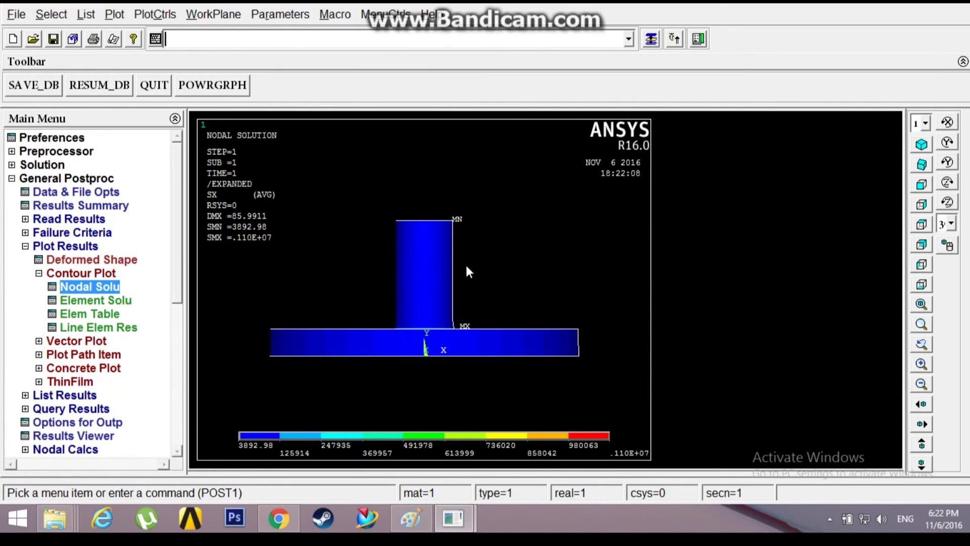
{"action": "left_click", "coordinate": [920, 166]}
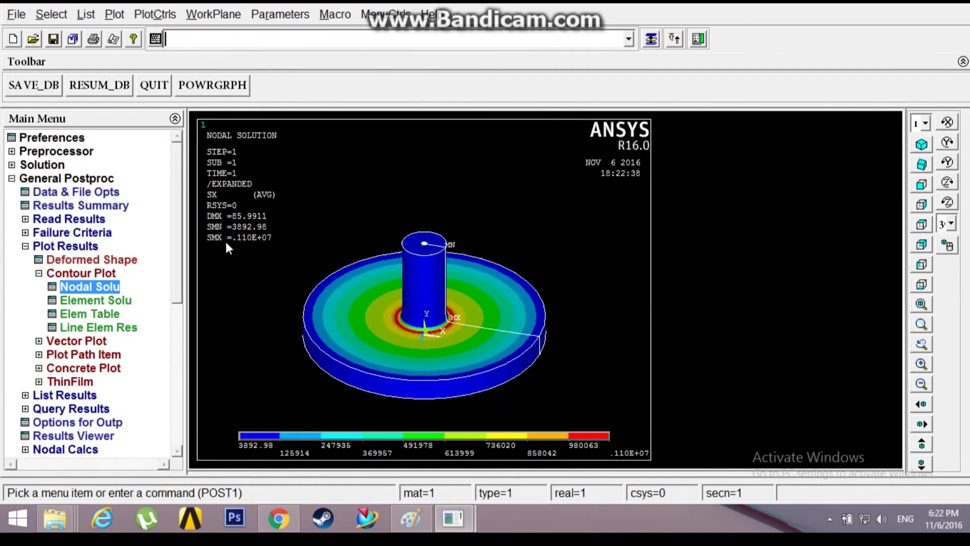
{"action": "left_click", "coordinate": [115, 286]}
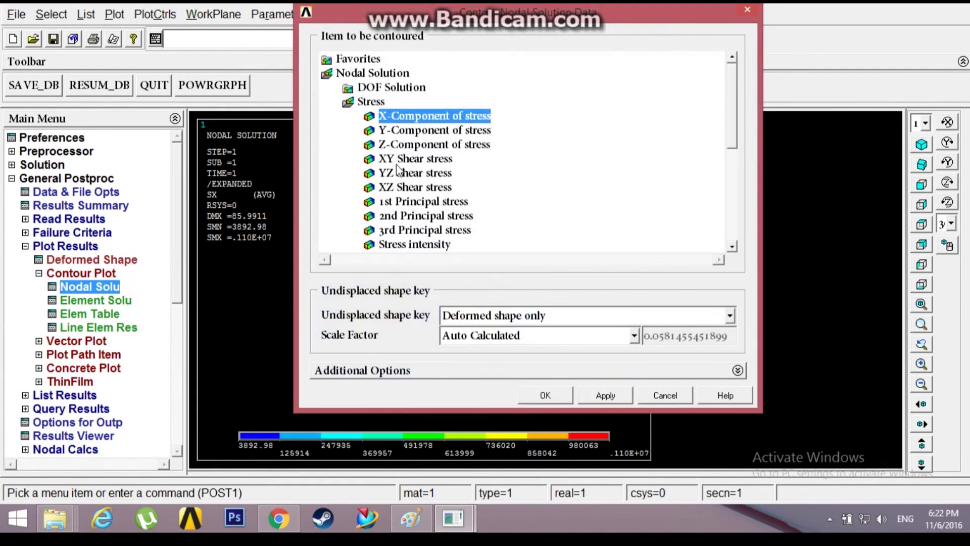
- Contour the revolved flywheel with SY stress, then SZ stress (-3836.85 to 794085)
{"action": "left_click", "coordinate": [401, 134]}
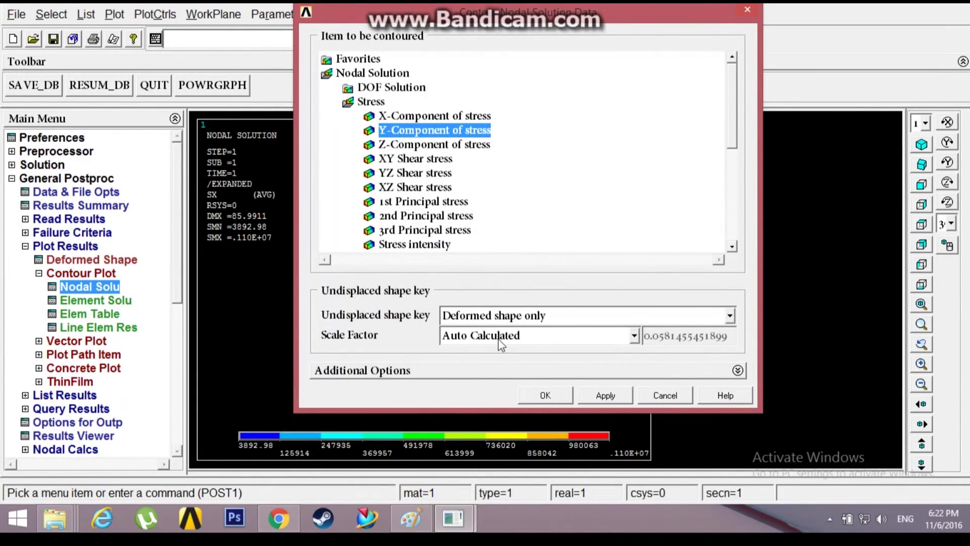
{"action": "left_click", "coordinate": [538, 400]}
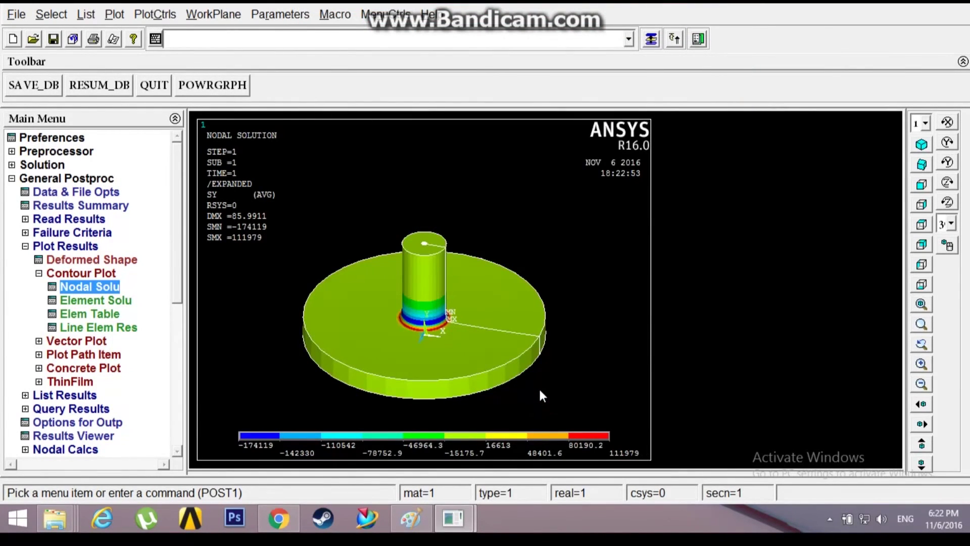
{"action": "left_click", "coordinate": [113, 287]}
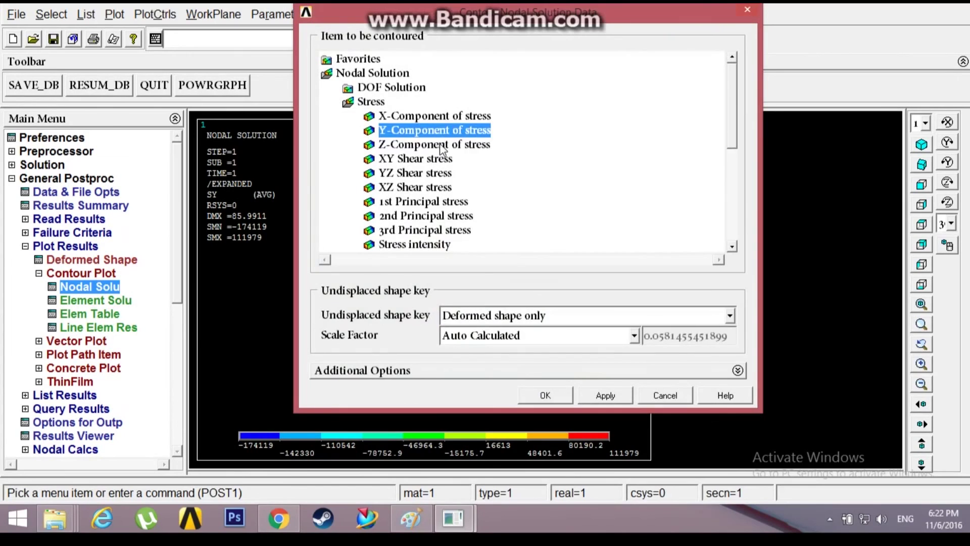
{"action": "left_click", "coordinate": [438, 145]}
{"action": "left_click", "coordinate": [539, 395]}
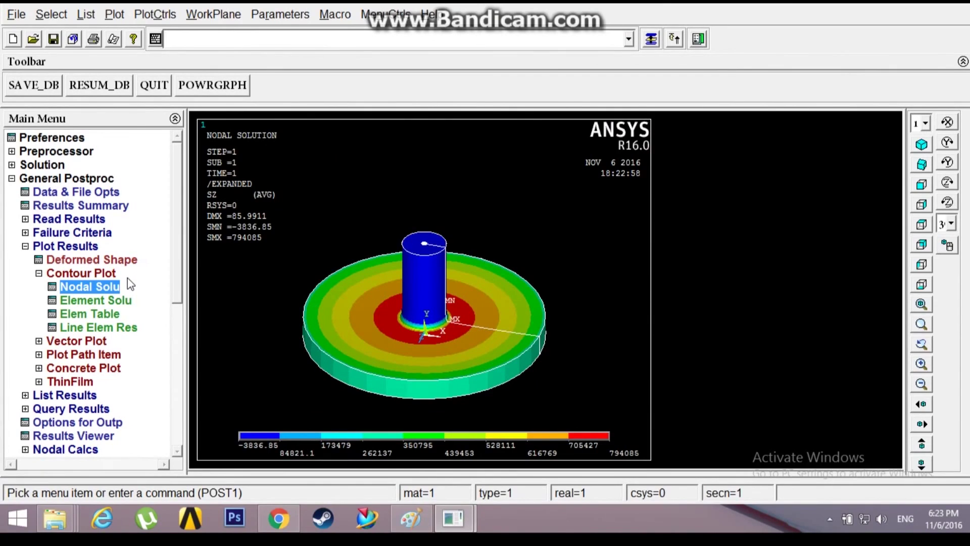
- List every node's displacement results UX, UY, UZ and vector sum USUM
{"action": "left_click", "coordinate": [46, 396]}
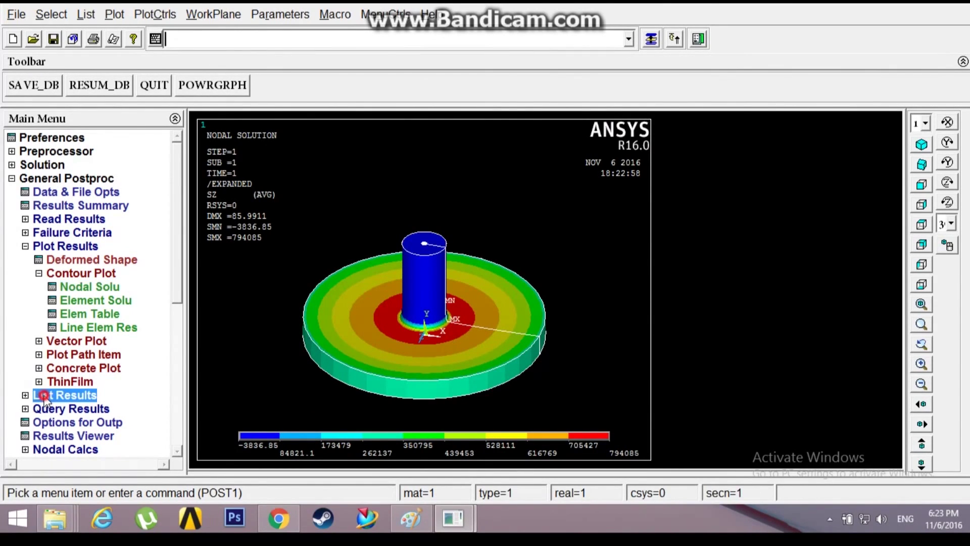
{"action": "left_click", "coordinate": [56, 329]}
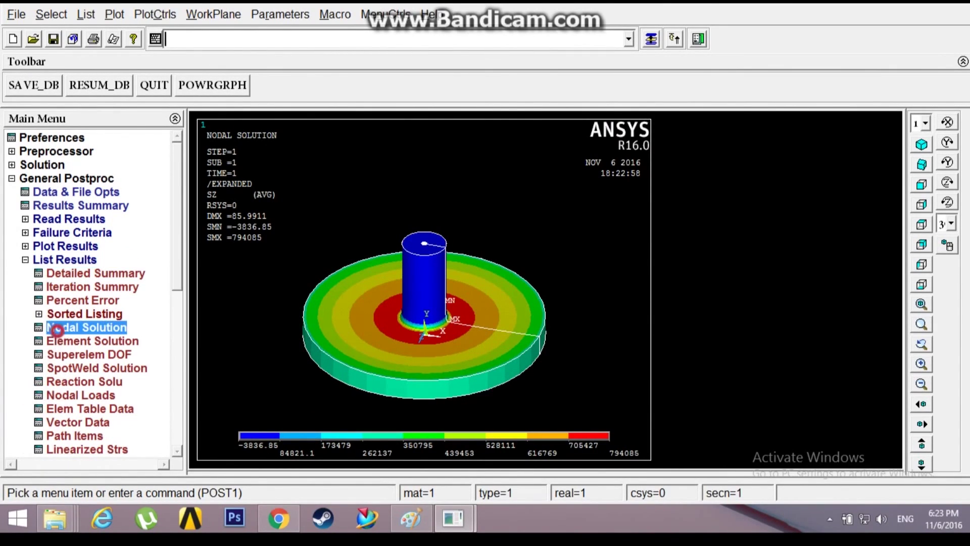
{"action": "left_click", "coordinate": [440, 186]}
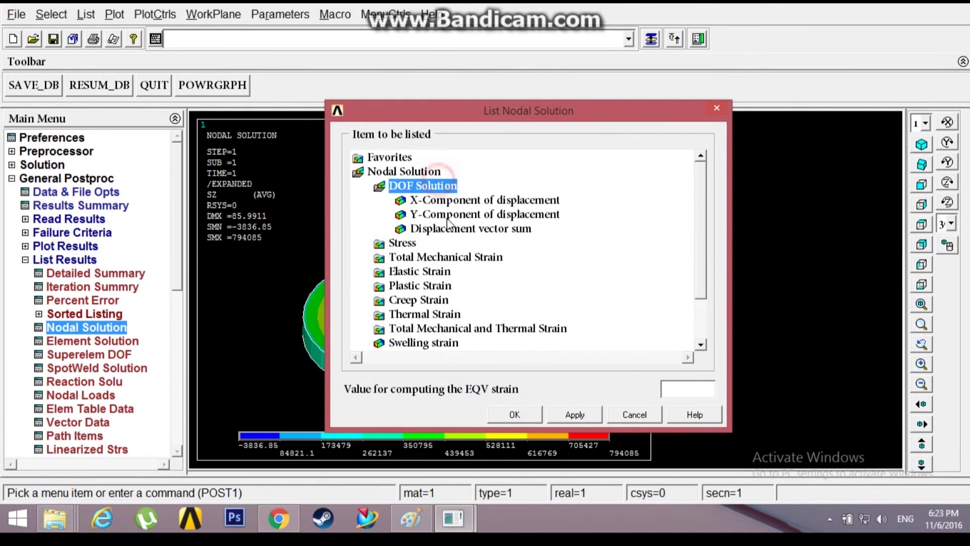
{"action": "left_click", "coordinate": [452, 229]}
{"action": "left_click", "coordinate": [525, 419]}
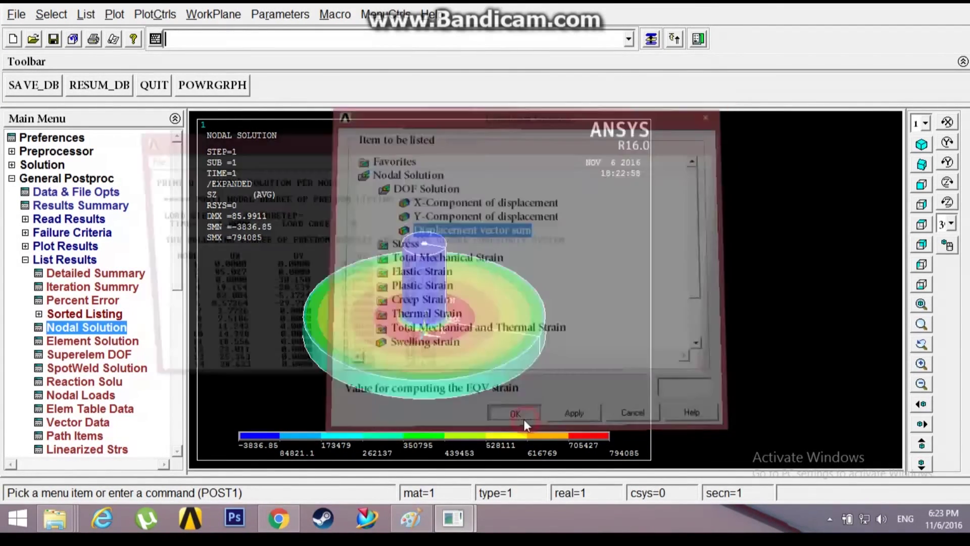
- Scroll through the PRNSOL displacement listing, close it, and narrow the menu panel slightly
{"action": "scroll", "coordinate": [494, 352], "scroll_direction": "down", "scroll_amount": 17}
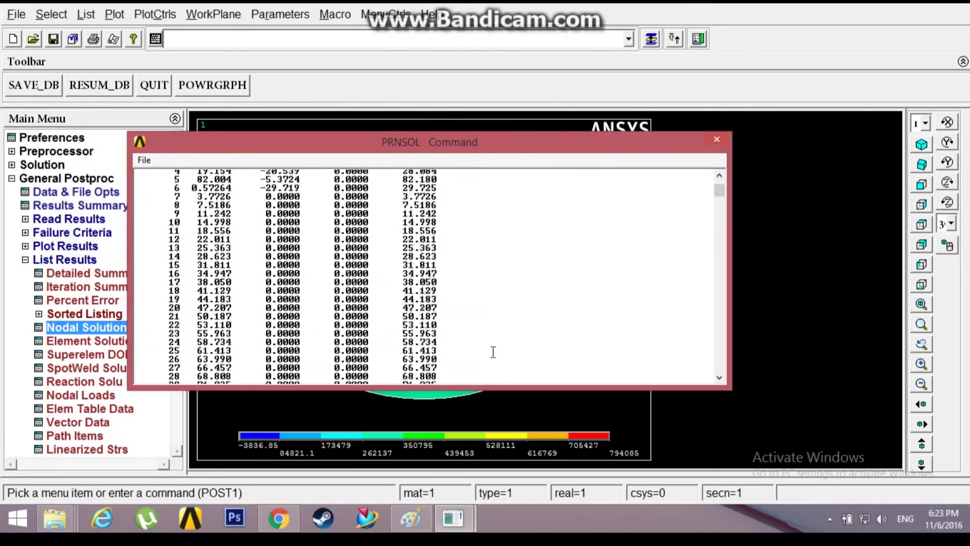
{"action": "scroll", "coordinate": [494, 352], "scroll_direction": "down", "scroll_amount": 8}
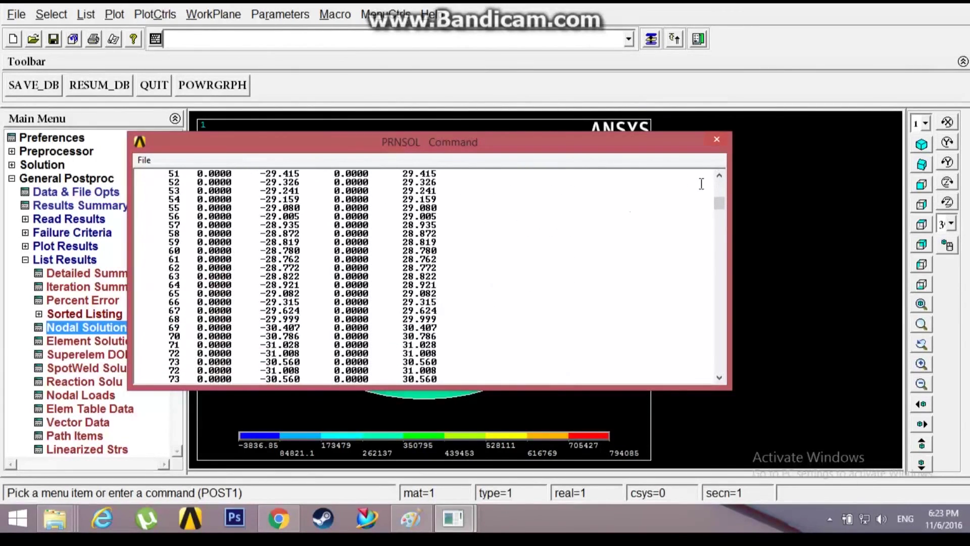
{"action": "left_click", "coordinate": [716, 140]}
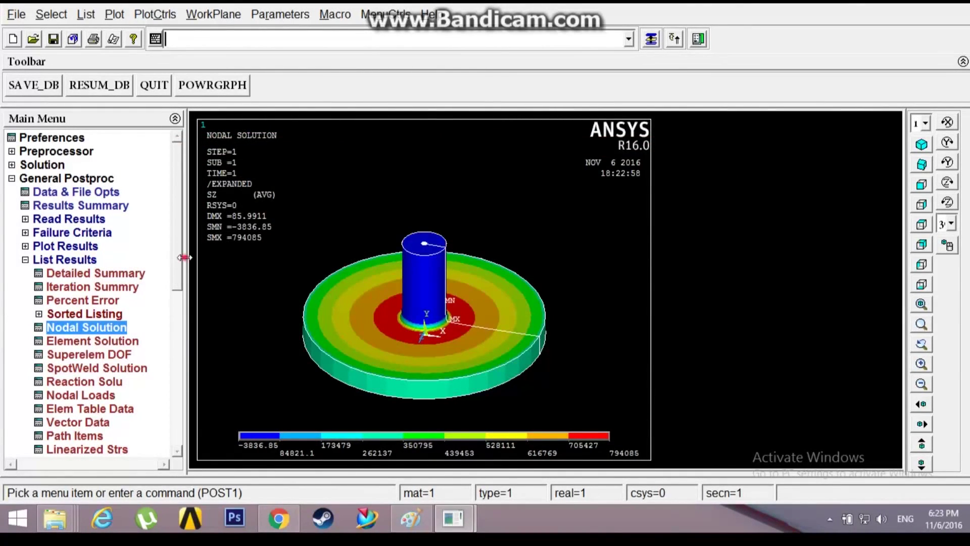
{"action": "left_click_drag", "start_coordinate": [184, 257], "coordinate": [177, 329]}
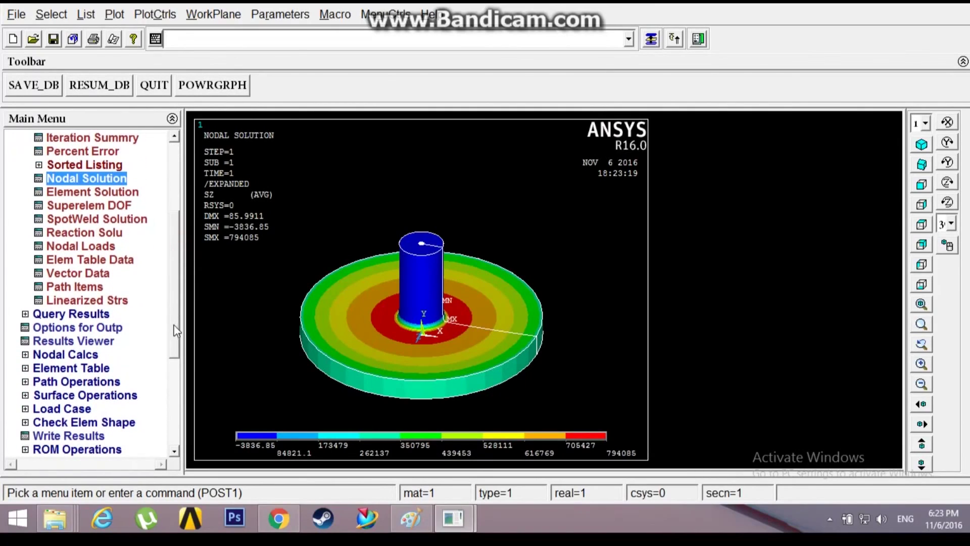